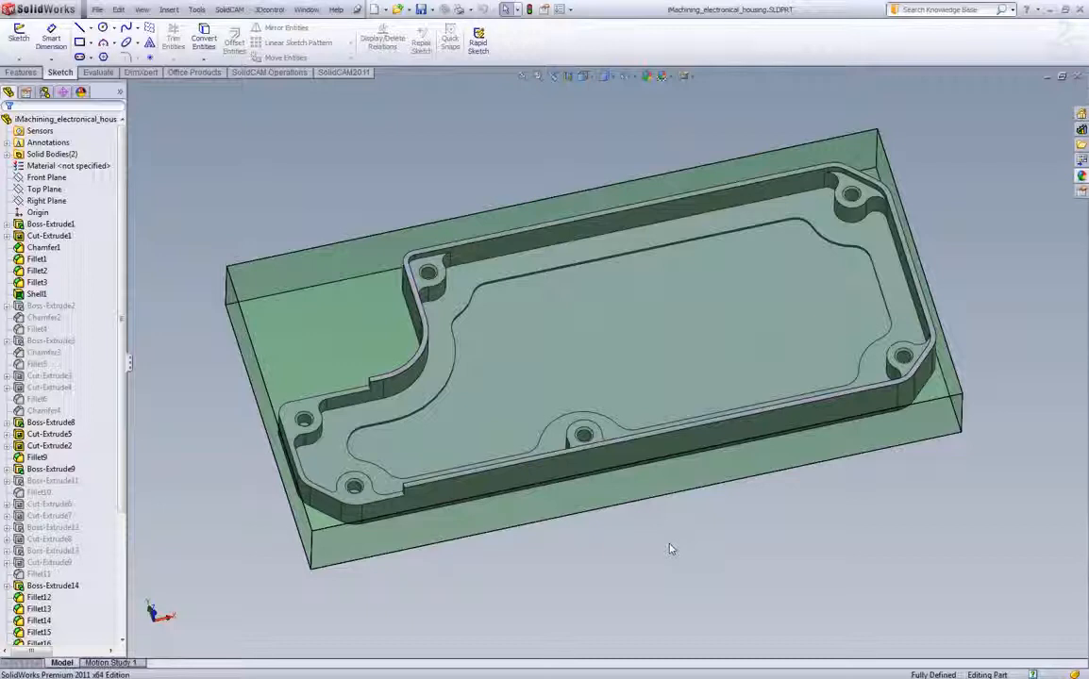
Create a new milling CAM-Part from the iMachining_electronical_housing model in inch units, using the model file directory.
{"action": "left_click", "coordinate": [229, 10]}
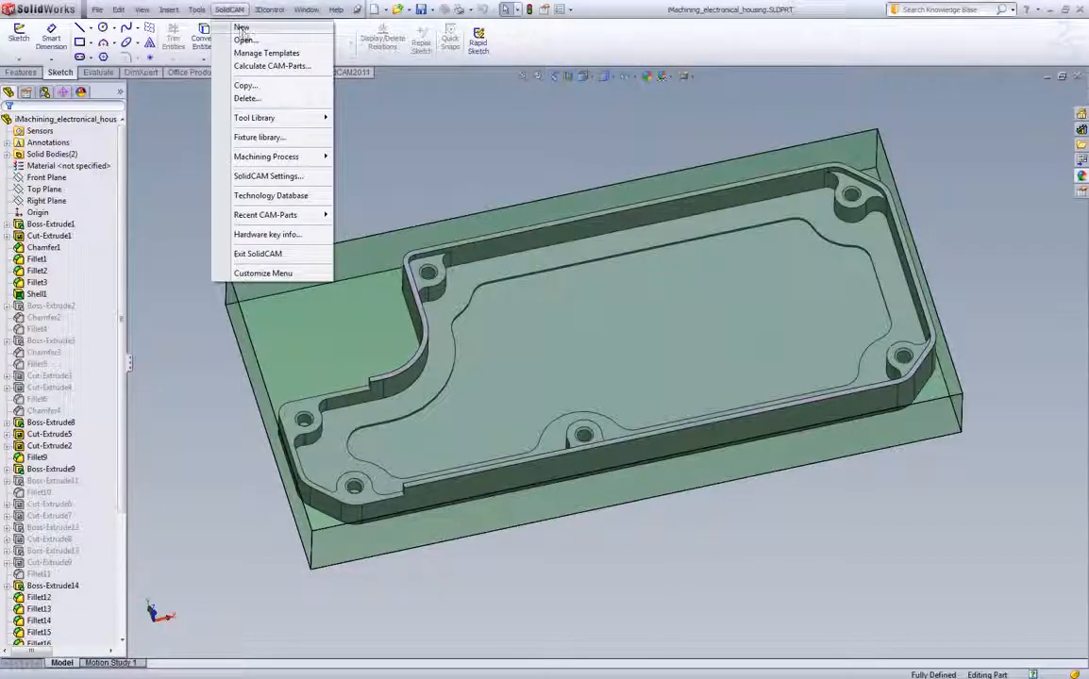
{"action": "mouse_move", "coordinate": [283, 26]}
{"action": "left_click", "coordinate": [362, 28]}
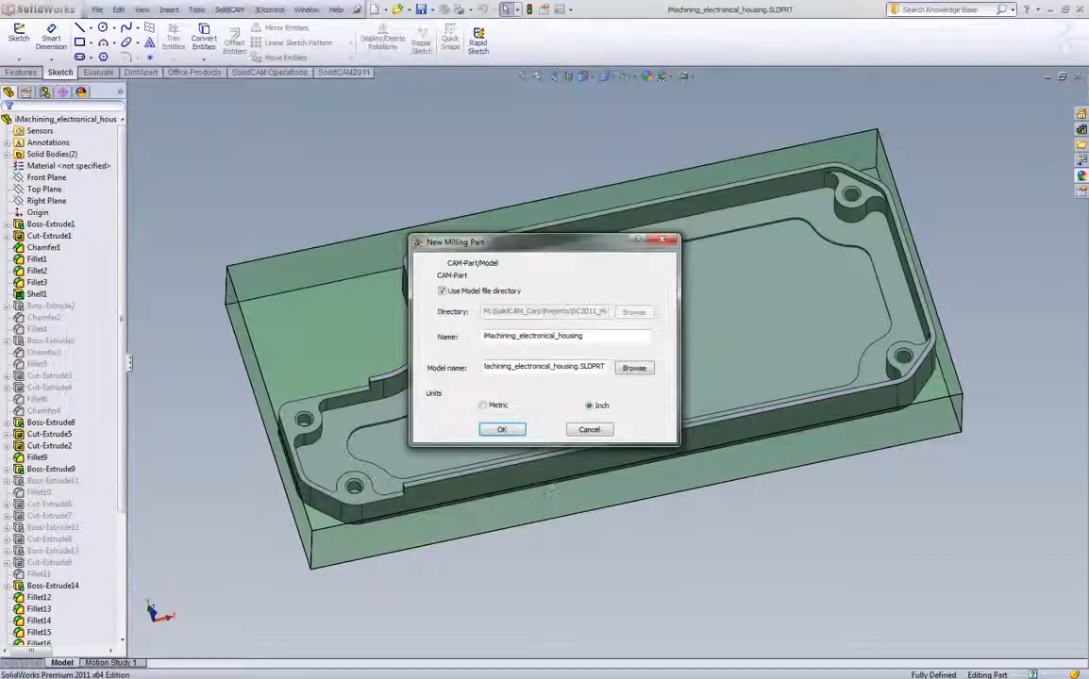
{"action": "left_click", "coordinate": [510, 431]}
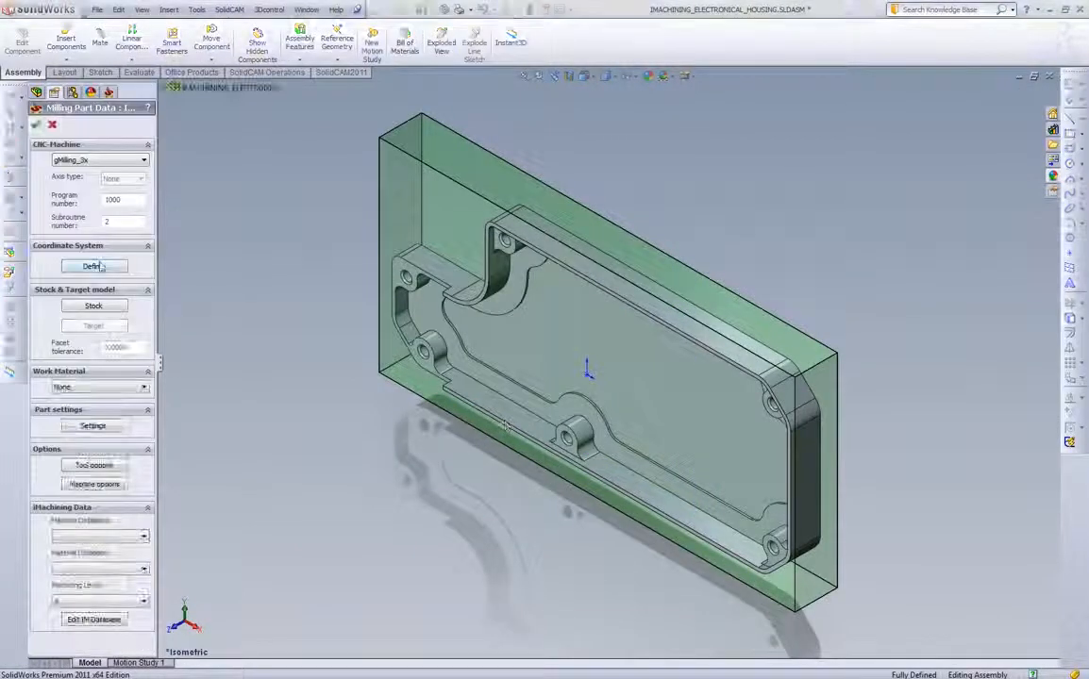
Define the machine coordinate system on the large front face of the stock block, with its origin at the block corner (-6.125, 3.000, 0.000).
{"action": "left_click", "coordinate": [93, 266]}
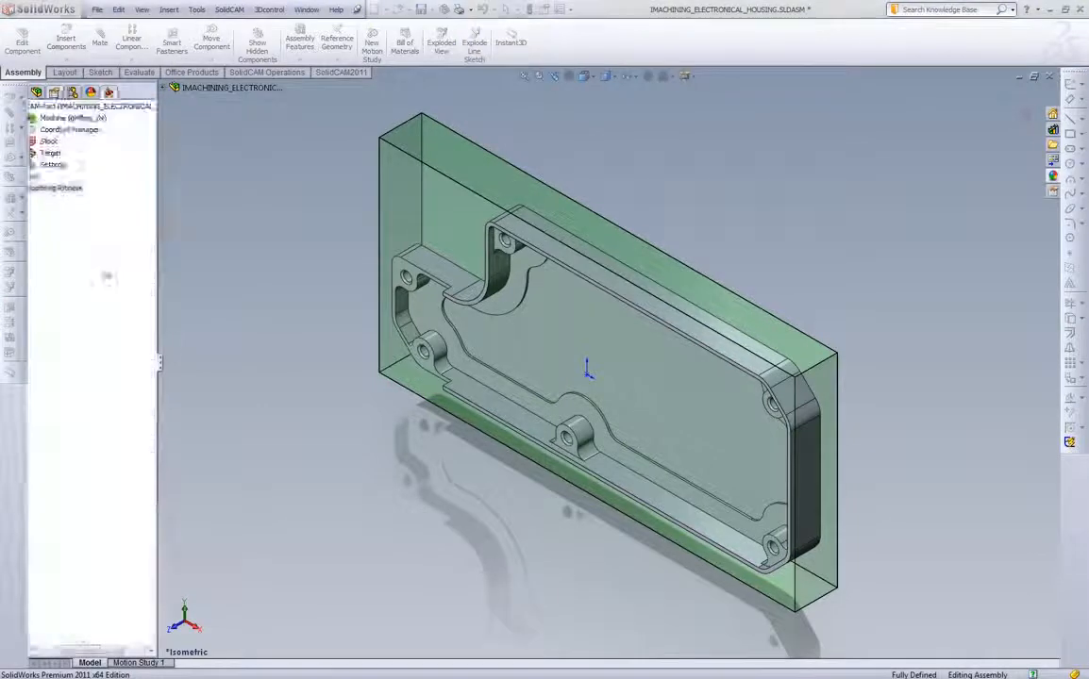
{"action": "left_click", "coordinate": [391, 228]}
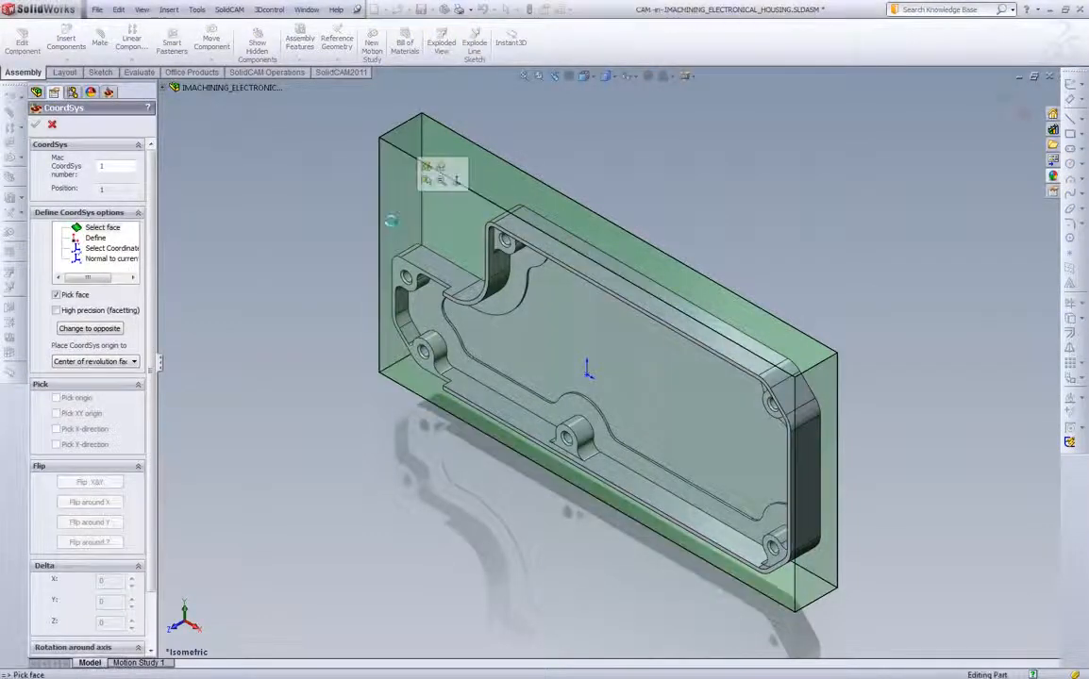
{"action": "left_click", "coordinate": [57, 397]}
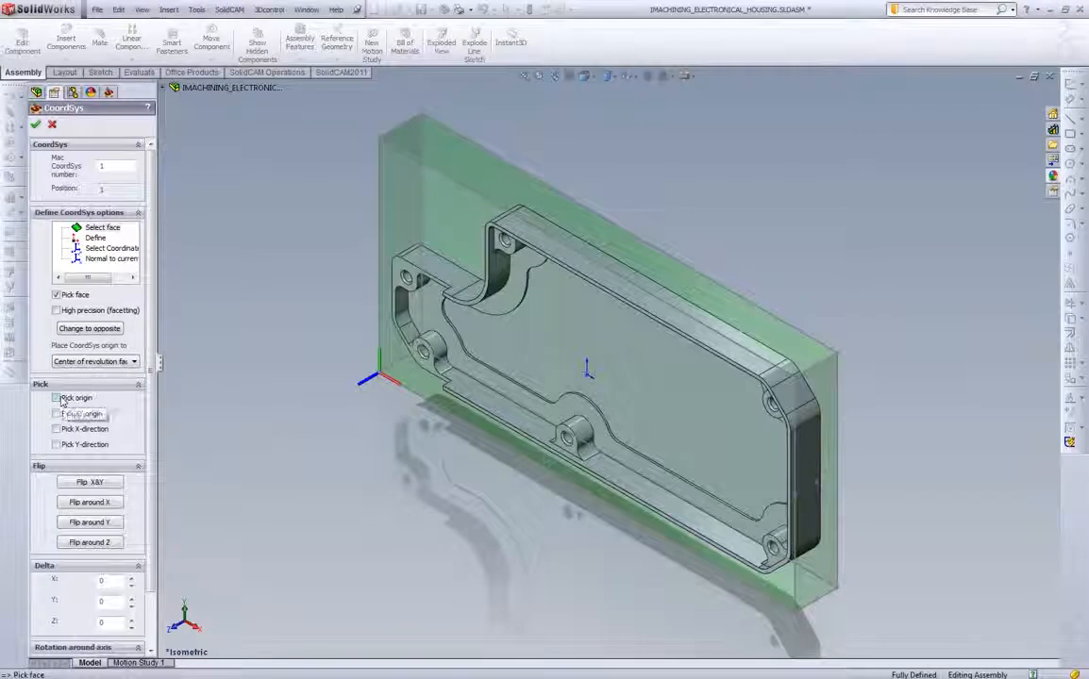
{"action": "left_click", "coordinate": [377, 142]}
{"action": "left_click", "coordinate": [35, 124]}
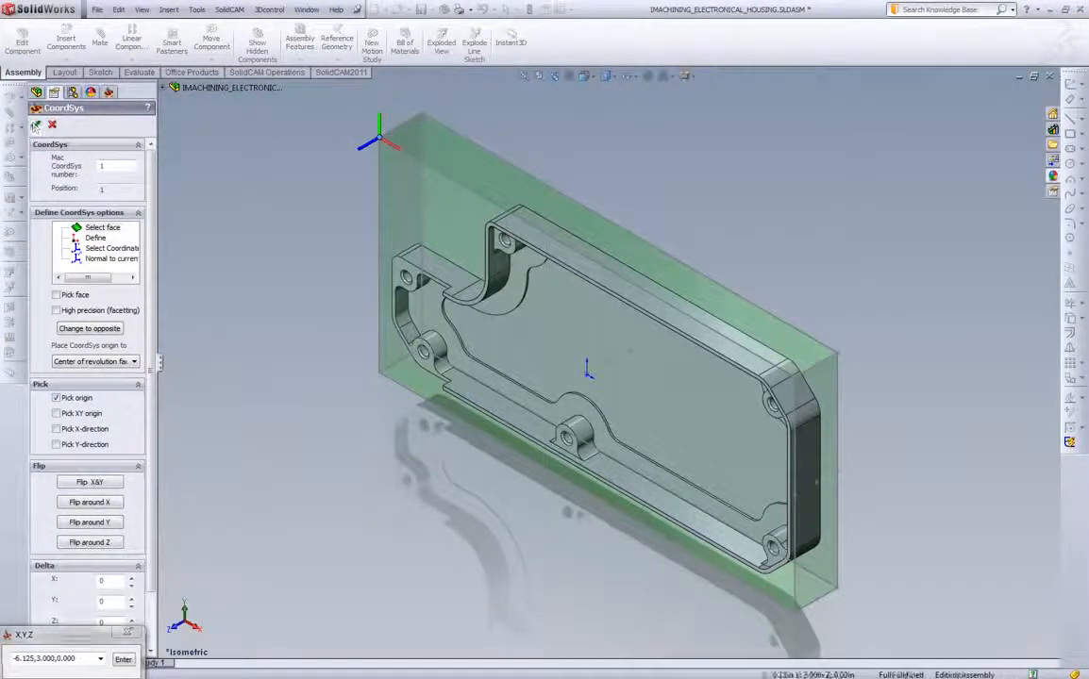
{"action": "left_click", "coordinate": [209, 394]}
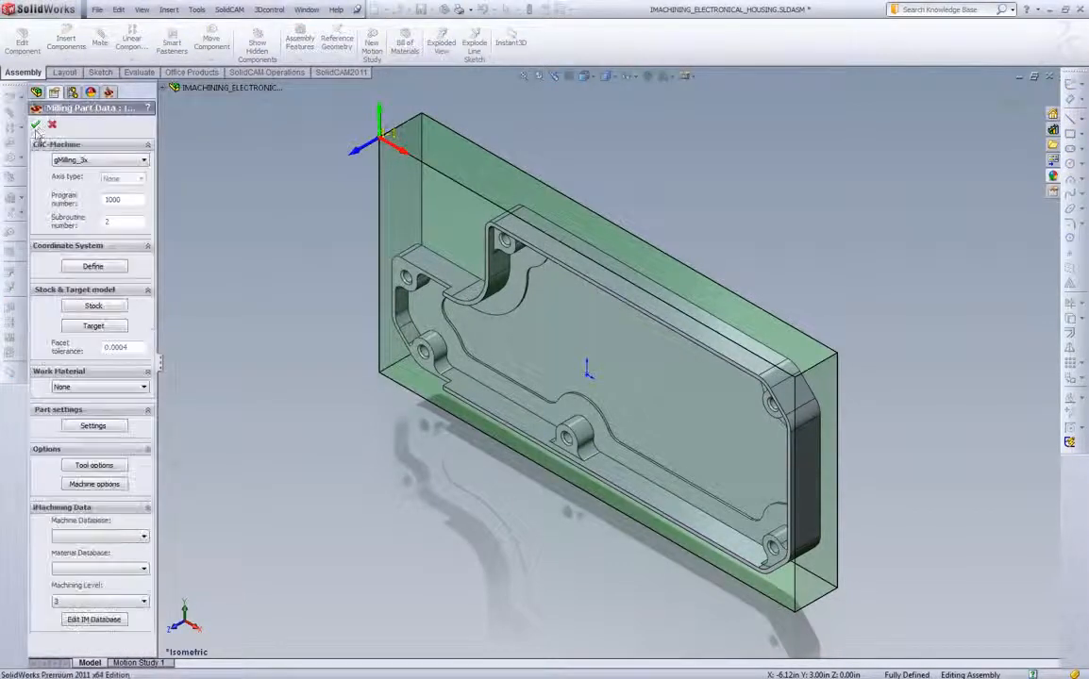
Define the stock as a 3D Model using the transparent green block solid.
{"action": "left_click", "coordinate": [110, 307]}
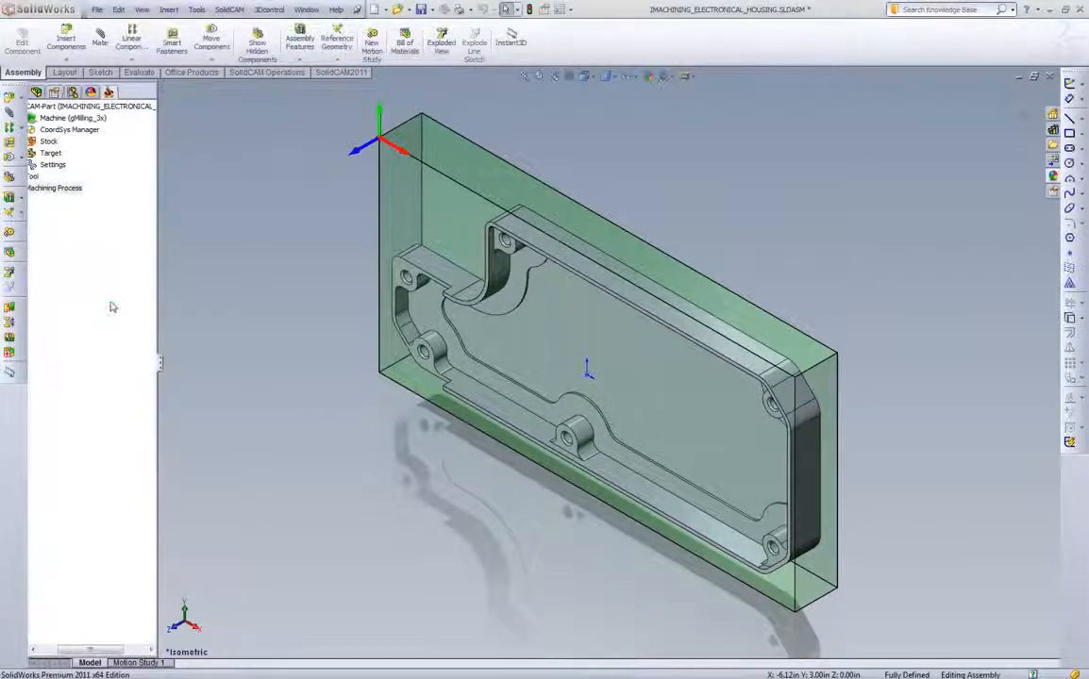
{"action": "left_click", "coordinate": [106, 217]}
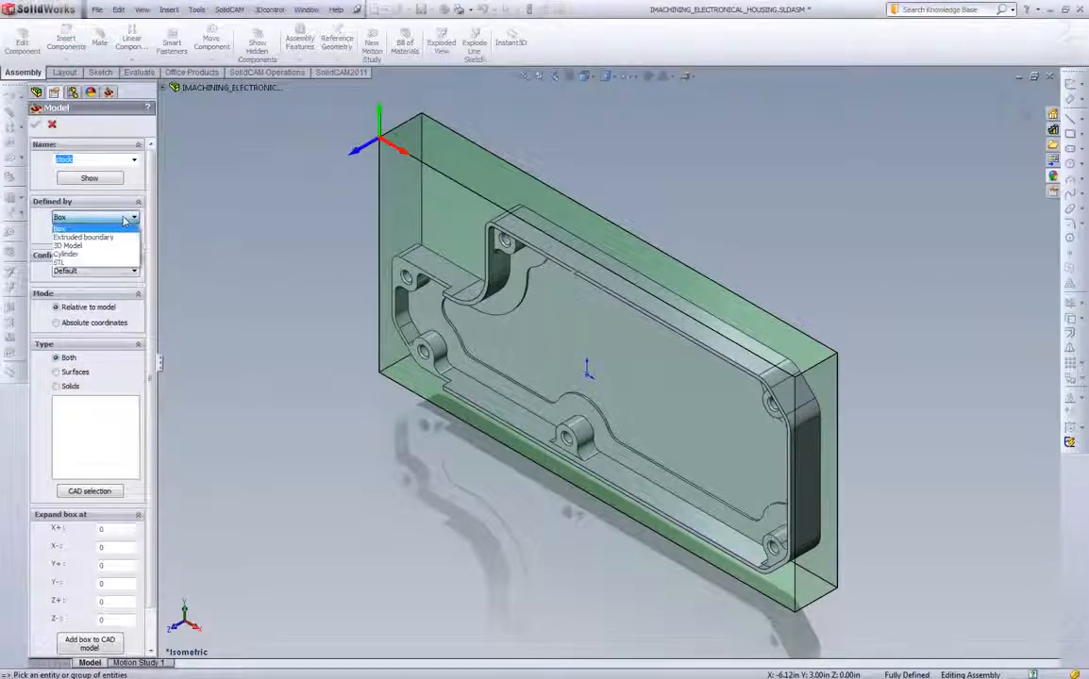
{"action": "left_click", "coordinate": [109, 246]}
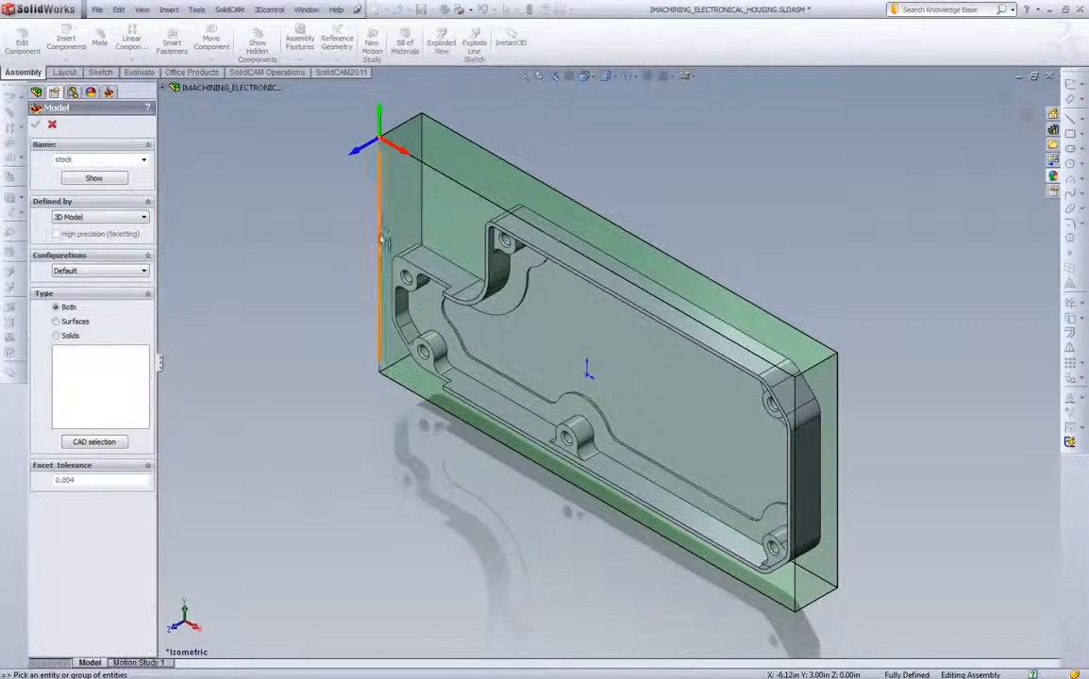
{"action": "left_click", "coordinate": [378, 222]}
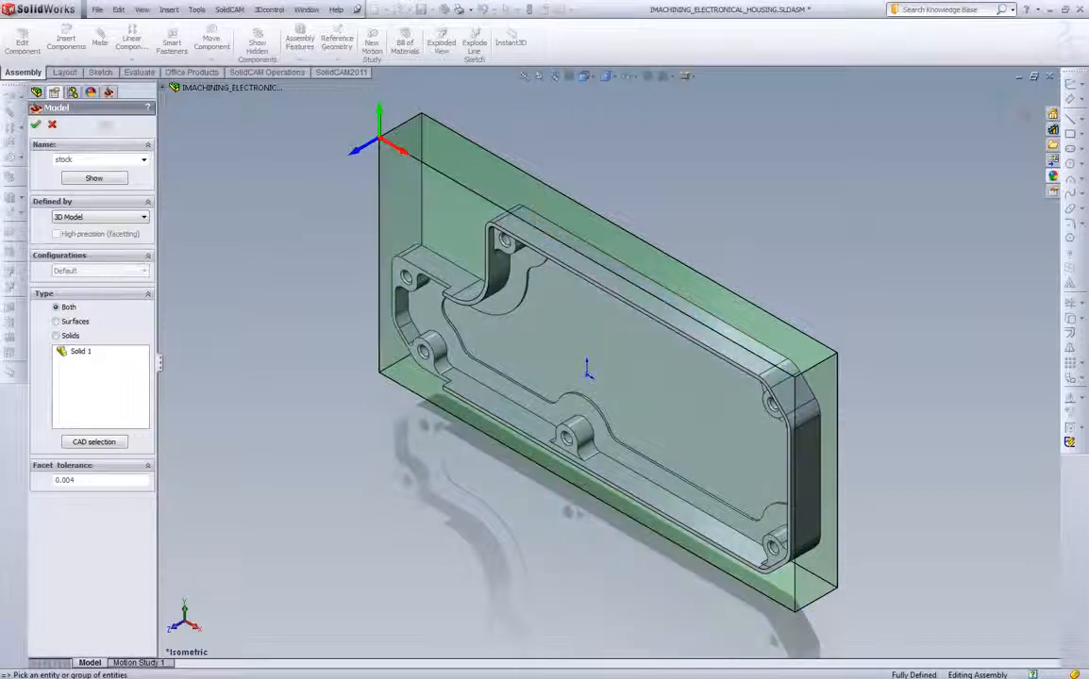
{"action": "left_click", "coordinate": [36, 125]}
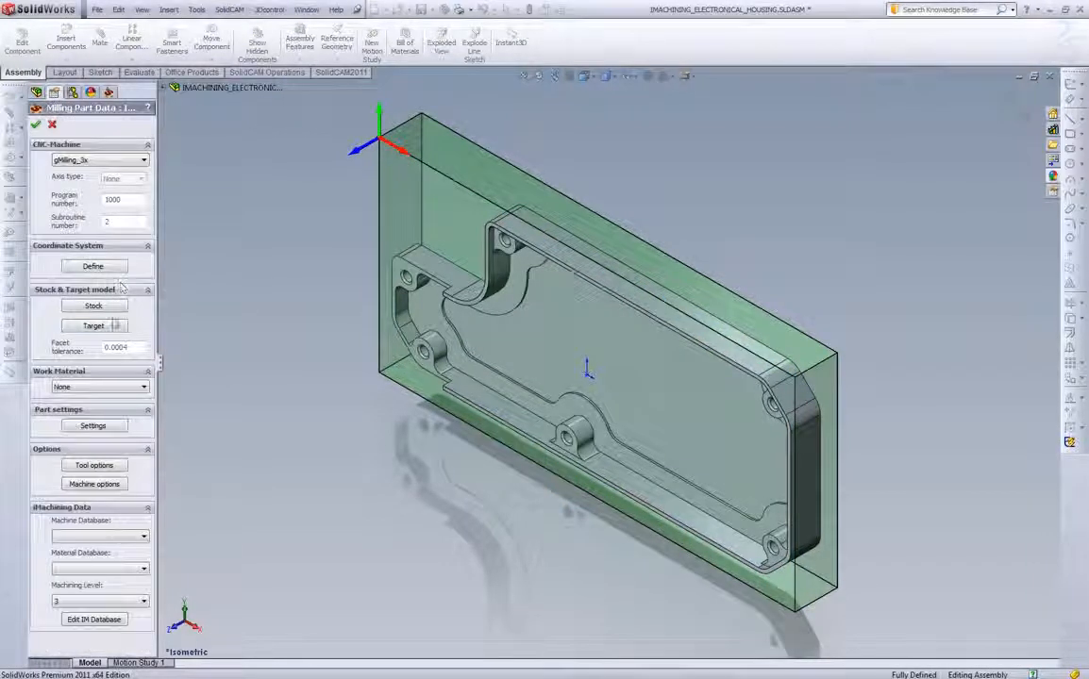
Define the target 3D model from the housing body.
{"action": "left_click", "coordinate": [94, 180]}
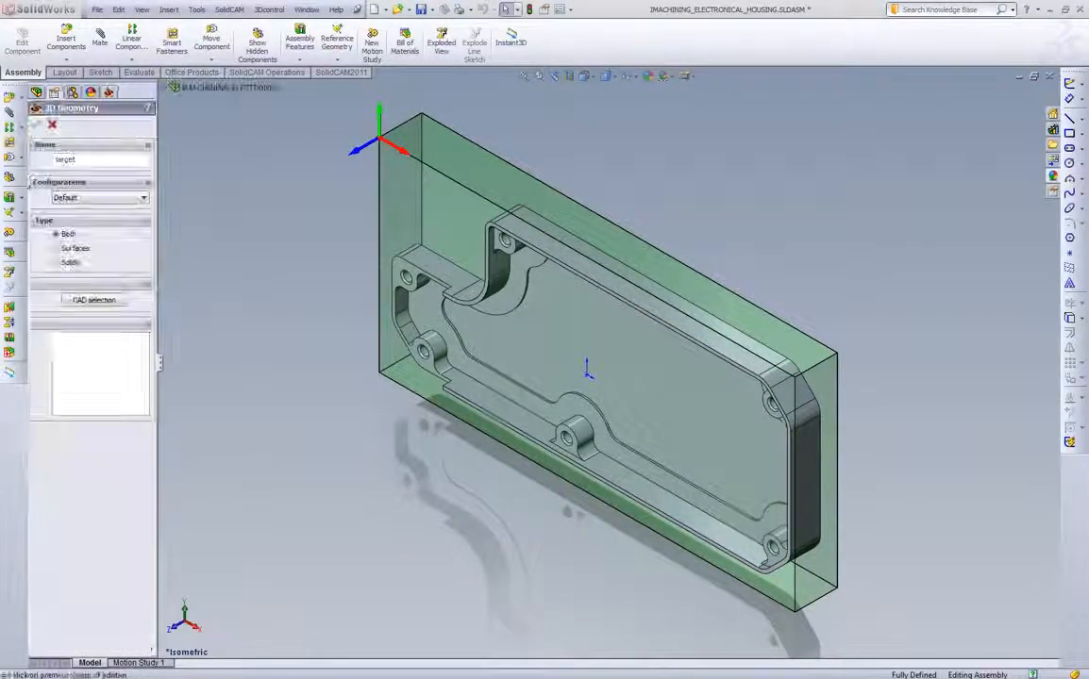
{"action": "left_click", "coordinate": [34, 123]}
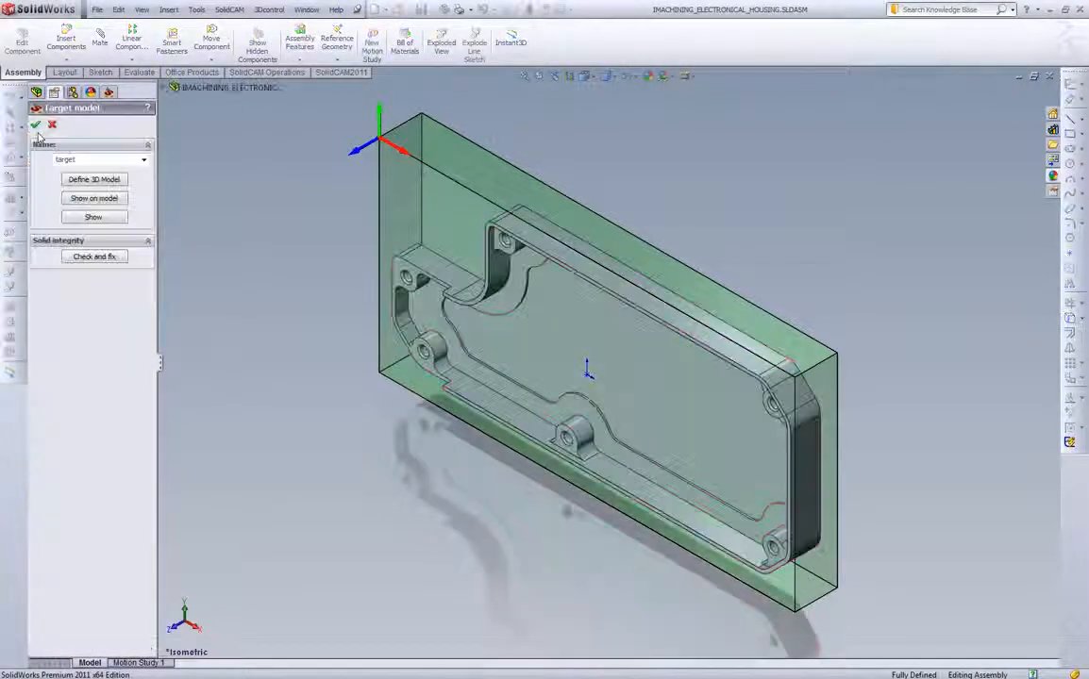
{"action": "left_click", "coordinate": [35, 125]}
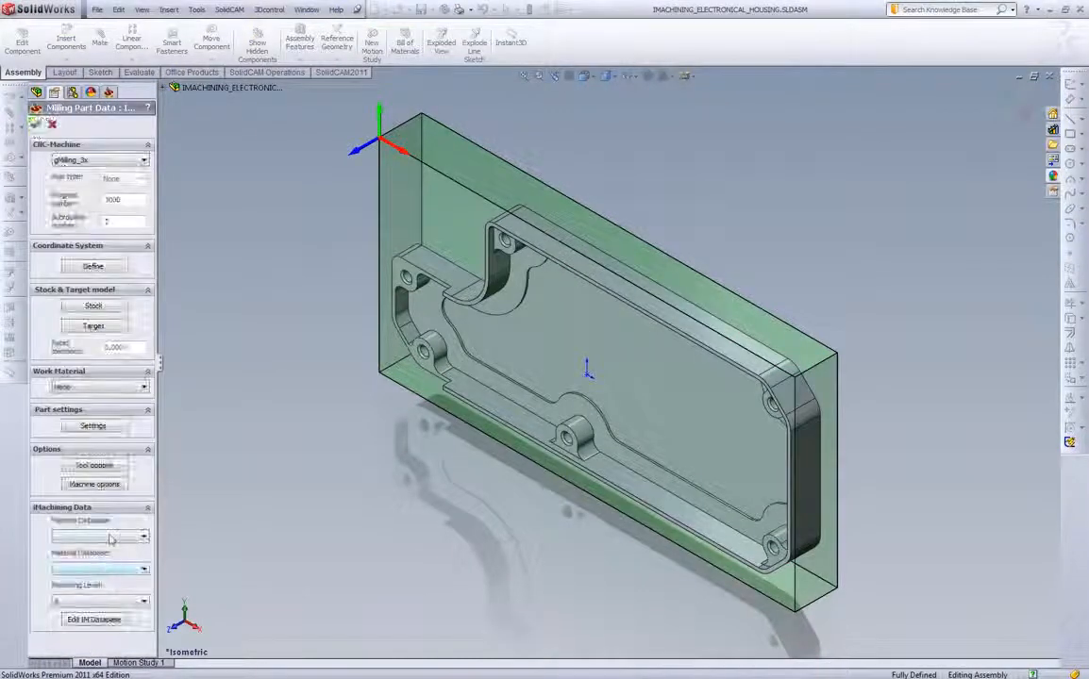
Set the iMachining data to machine HAASVF2SS, material Aluminum_100BHN-60HRB and machining level 6, and finish the milling part data.
{"action": "left_click", "coordinate": [119, 536]}
{"action": "left_click", "coordinate": [95, 496]}
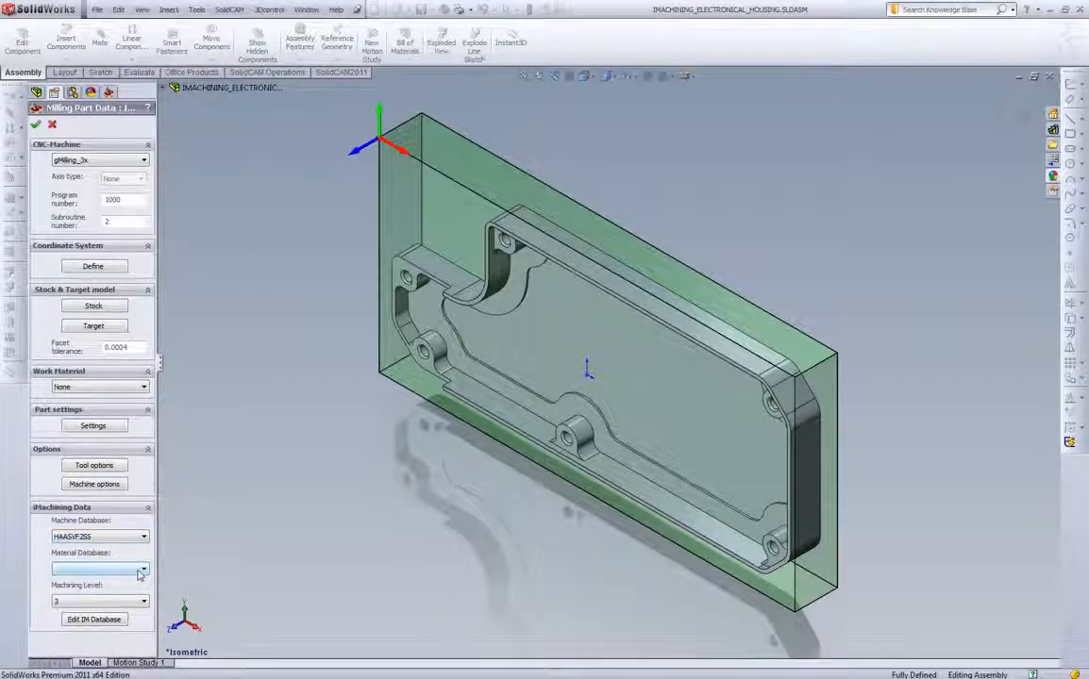
{"action": "left_click", "coordinate": [140, 572]}
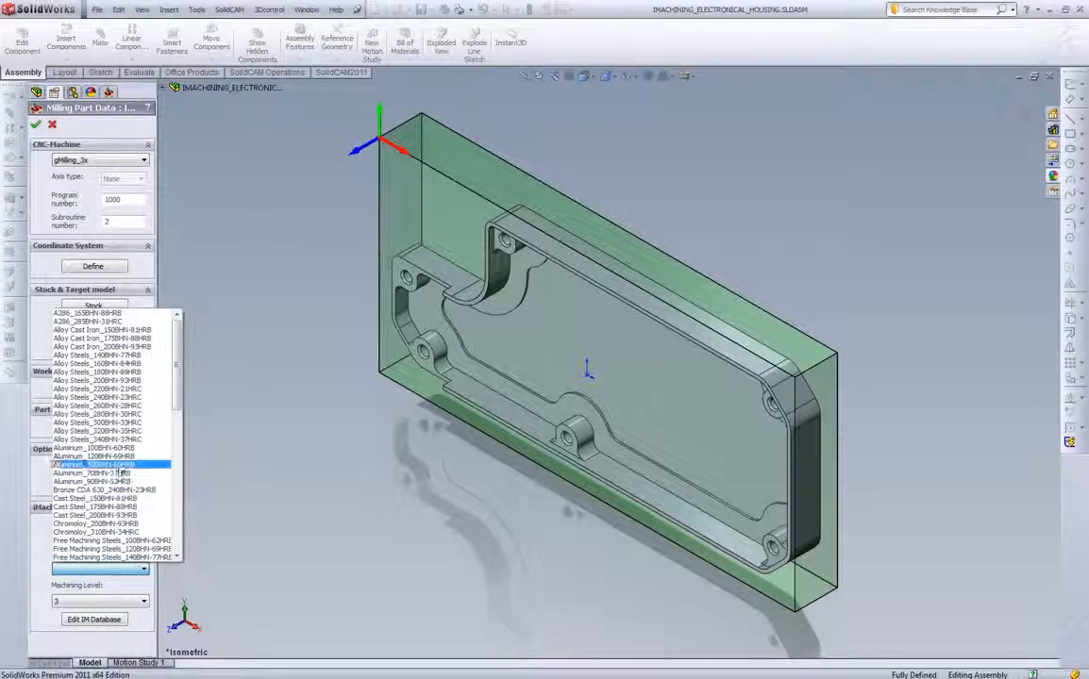
{"action": "left_click", "coordinate": [124, 451]}
{"action": "left_click", "coordinate": [102, 601]}
{"action": "left_click", "coordinate": [111, 655]}
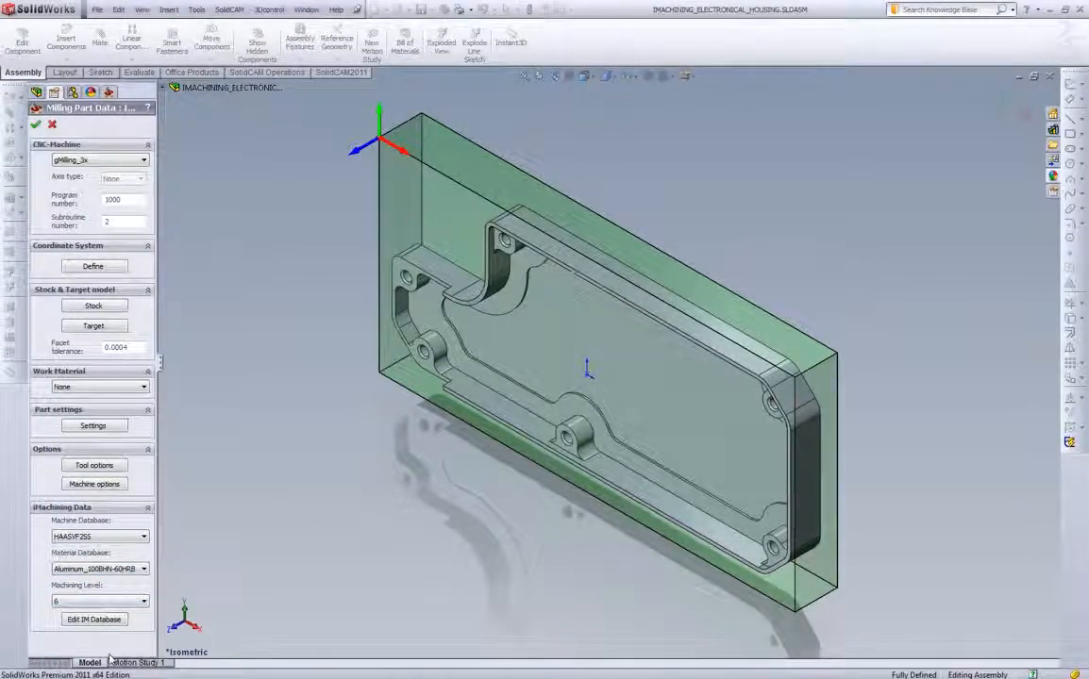
{"action": "left_click", "coordinate": [35, 124]}
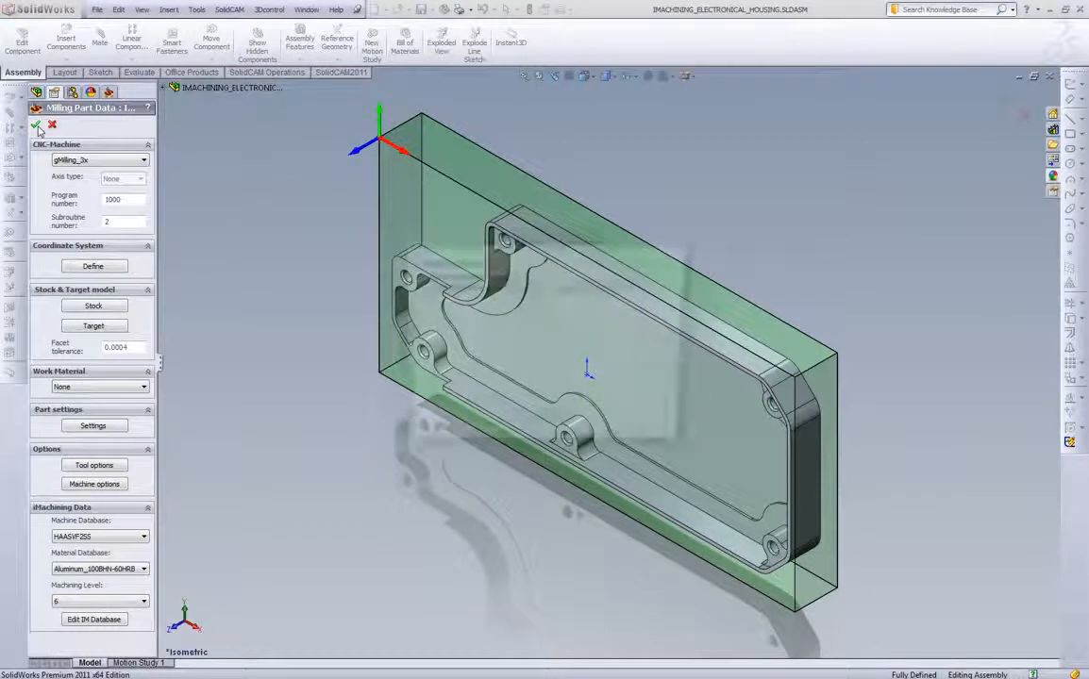
{"action": "left_click", "coordinate": [543, 429]}
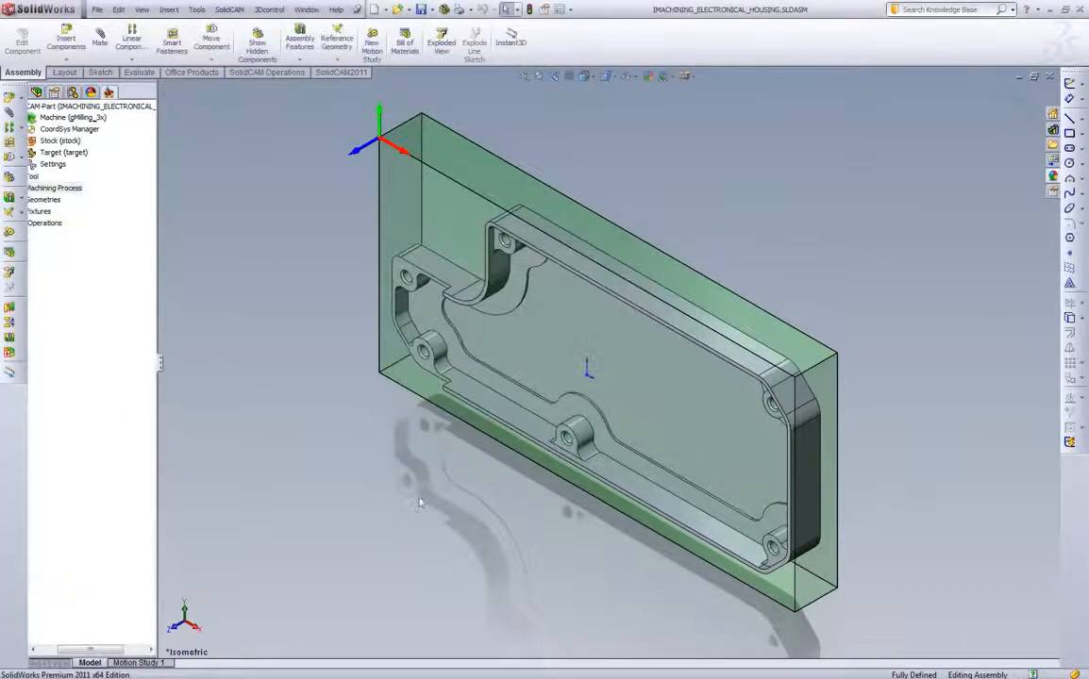
Widen the CAM tree and add a new iMachining operation.
{"action": "left_click_drag", "start_coordinate": [161, 365], "coordinate": [236, 368]}
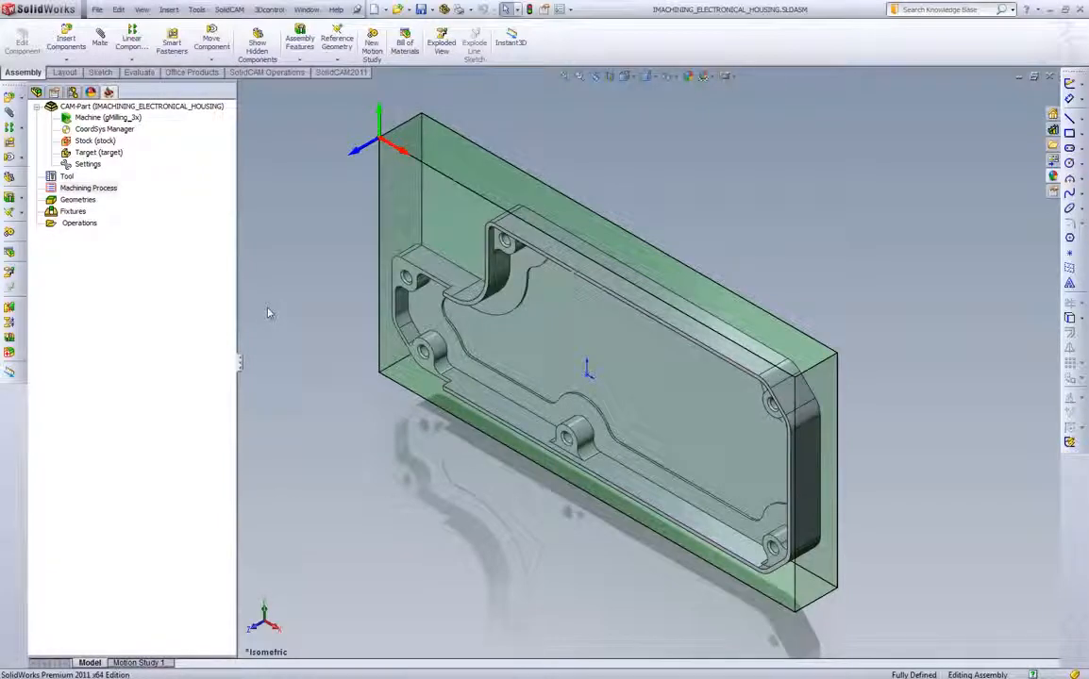
{"action": "right_click", "coordinate": [72, 222]}
{"action": "mouse_move", "coordinate": [142, 229]}
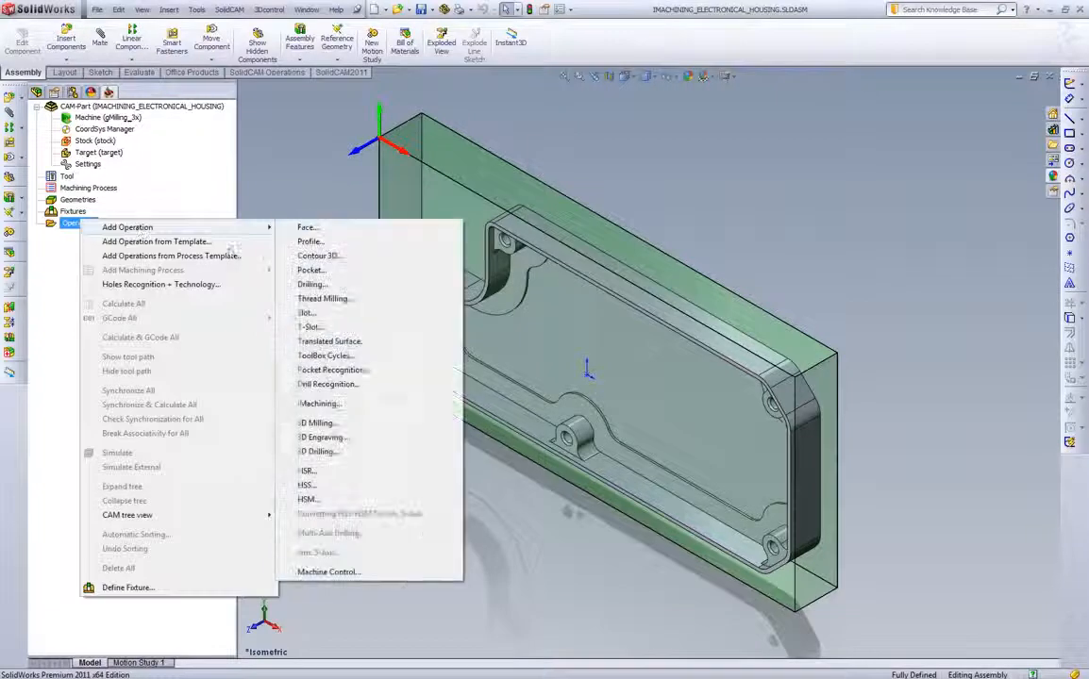
{"action": "left_click", "coordinate": [325, 404]}
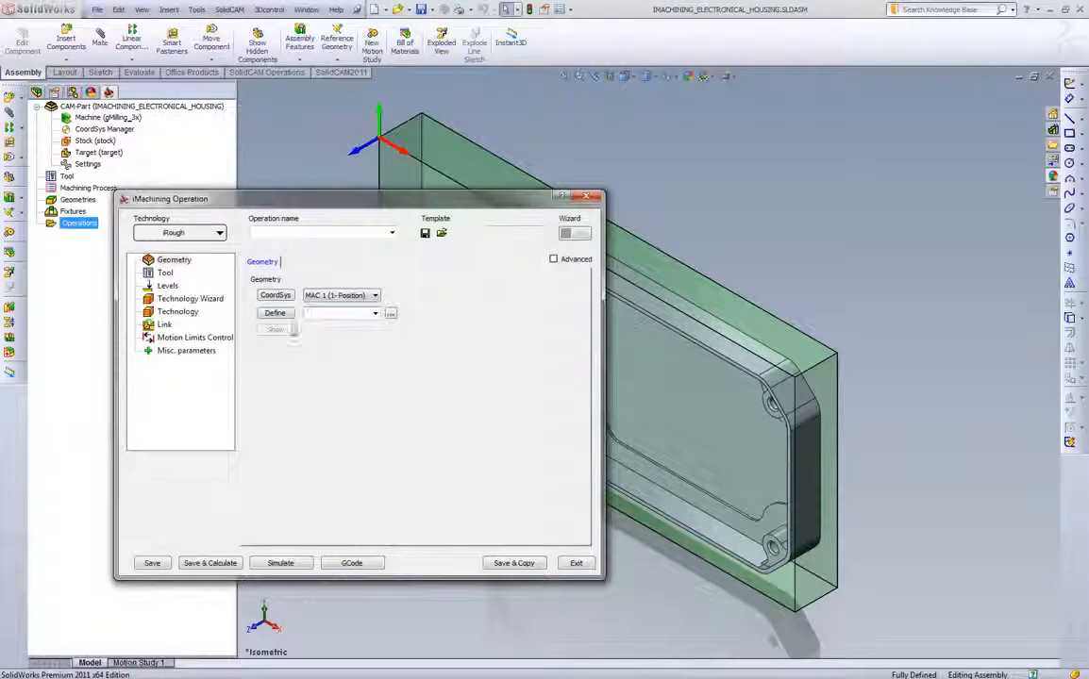
Define geometry chains along the stock block's upper outline and the housing's outer lower edge, and mark the stock chain as open.
{"action": "left_click", "coordinate": [279, 316]}
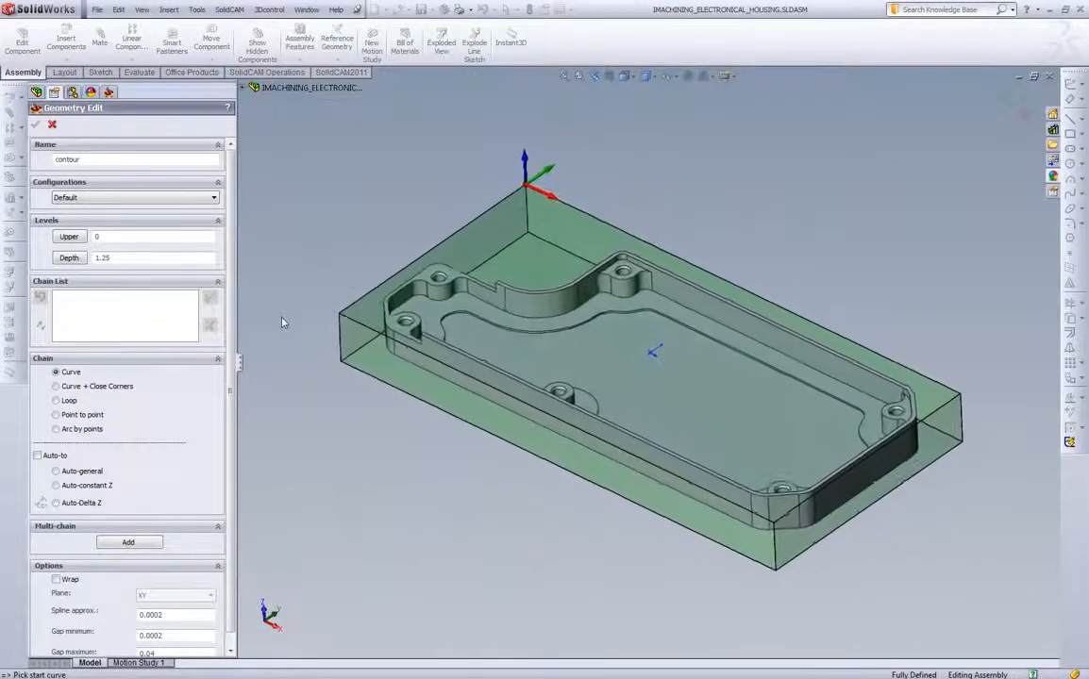
{"action": "left_click", "coordinate": [766, 536]}
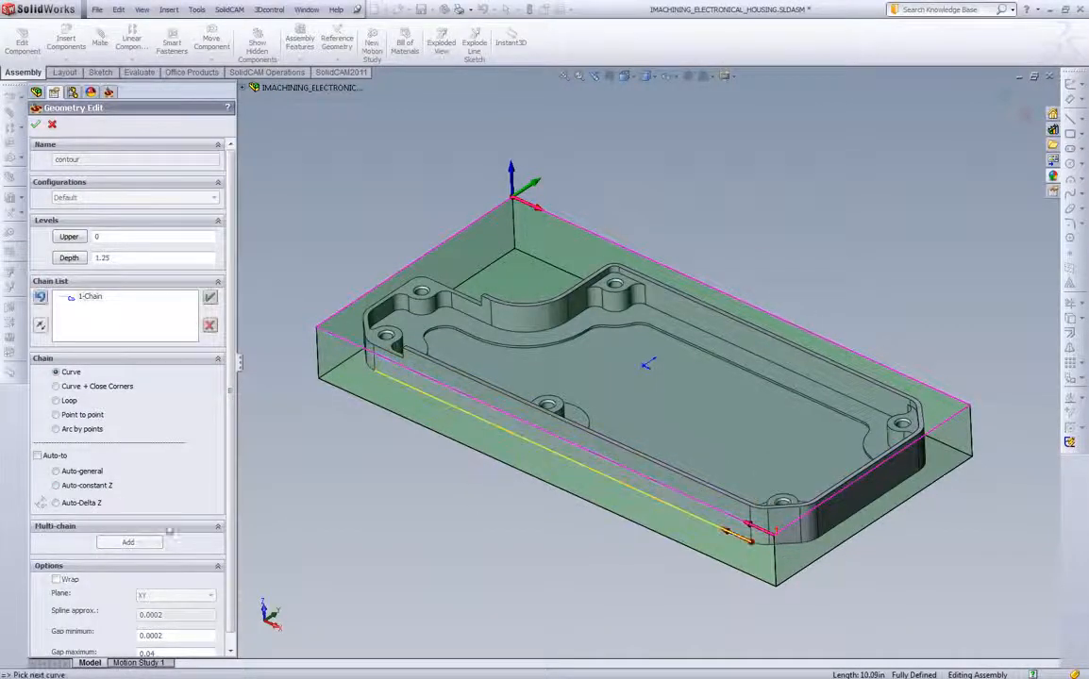
{"action": "left_click", "coordinate": [93, 488]}
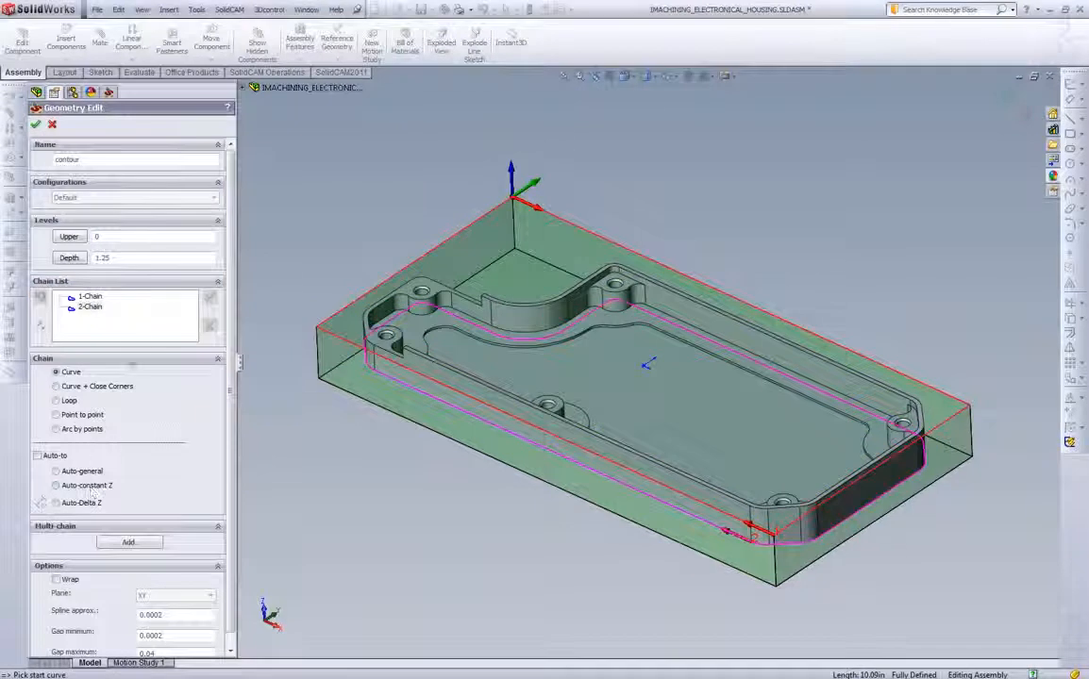
{"action": "right_click", "coordinate": [87, 298]}
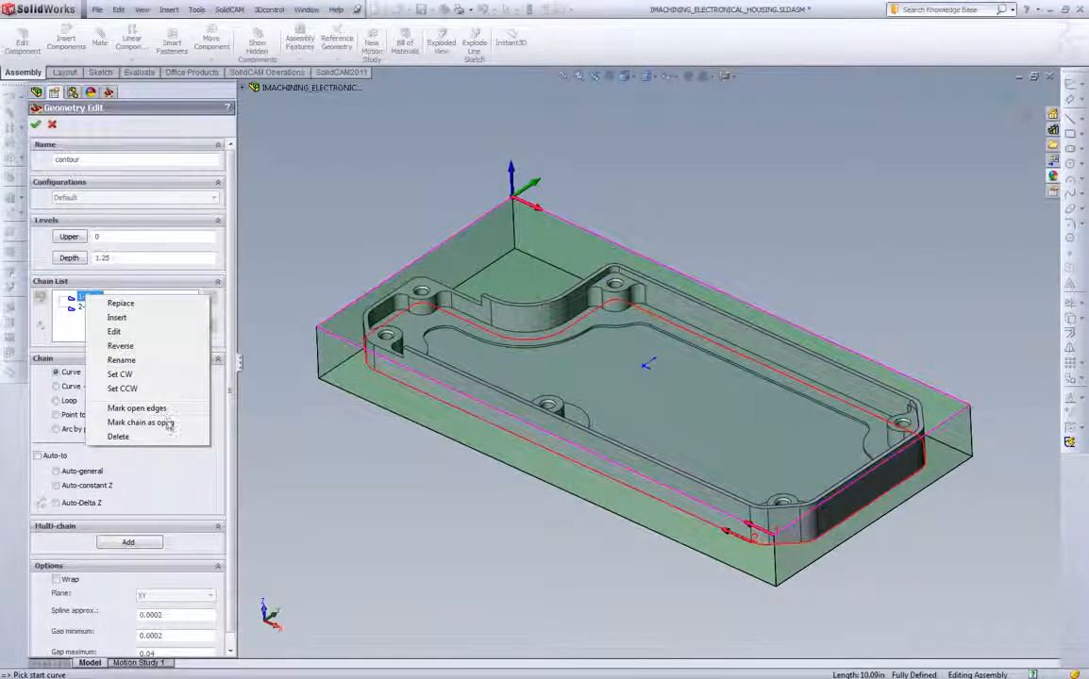
{"action": "left_click", "coordinate": [169, 424]}
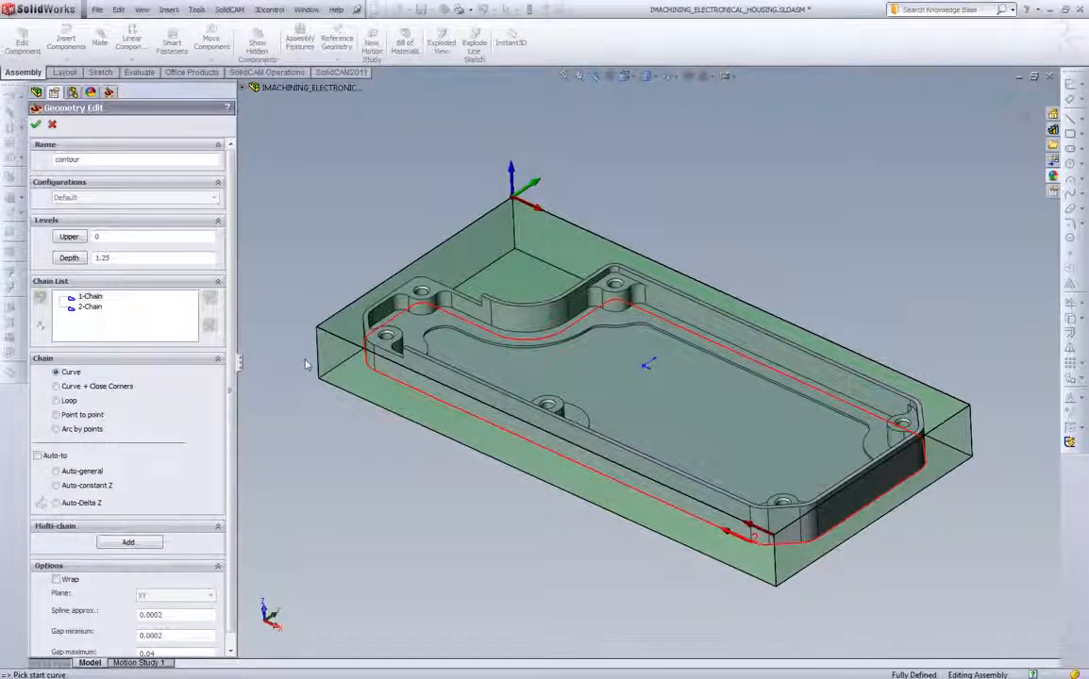
Set the geometry depth to 0.875 from a point on the housing's outer lower edge, and name the geometry Outside.
{"action": "left_click", "coordinate": [71, 257]}
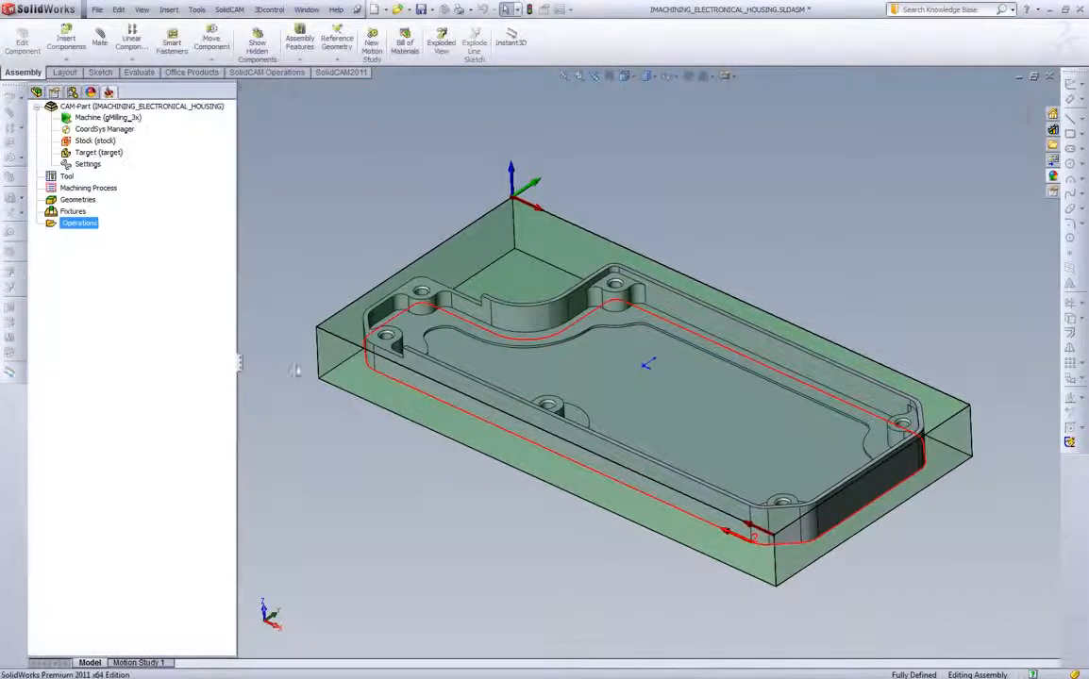
{"action": "left_click", "coordinate": [376, 373]}
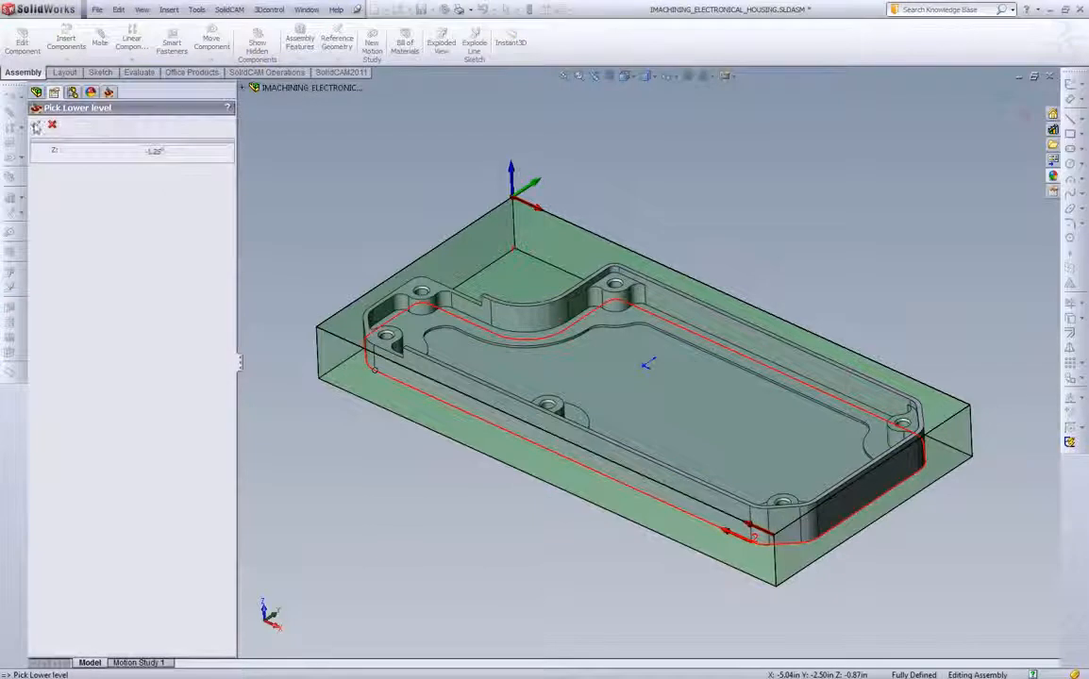
{"action": "left_click", "coordinate": [35, 123]}
{"action": "double_click", "coordinate": [119, 160]}
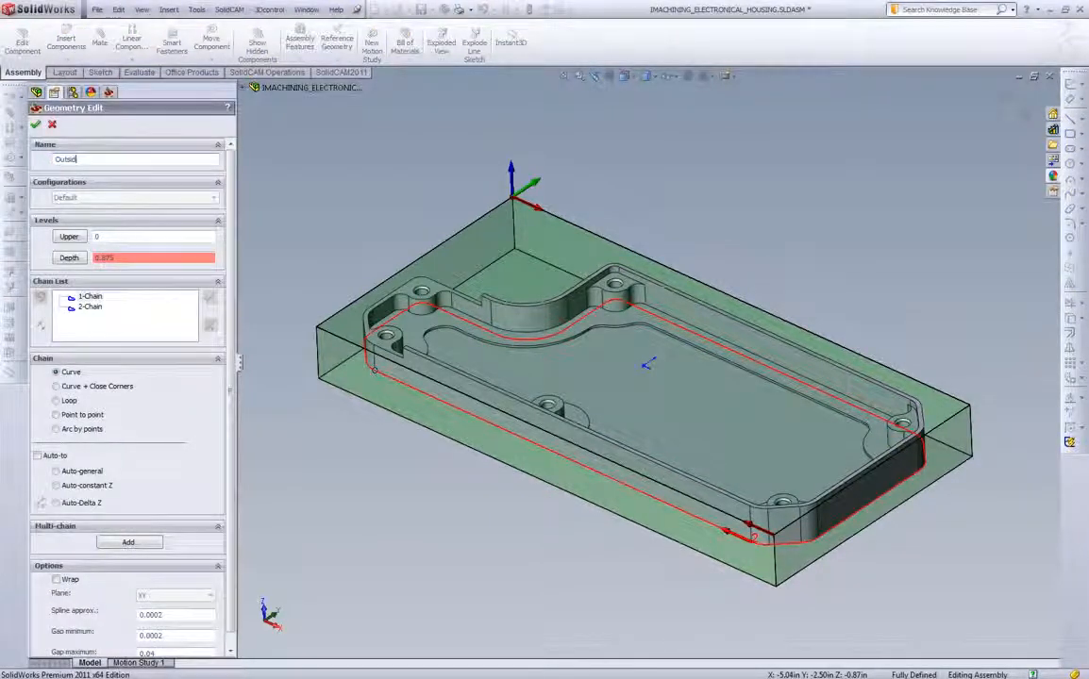
{"action": "left_click", "coordinate": [35, 123]}
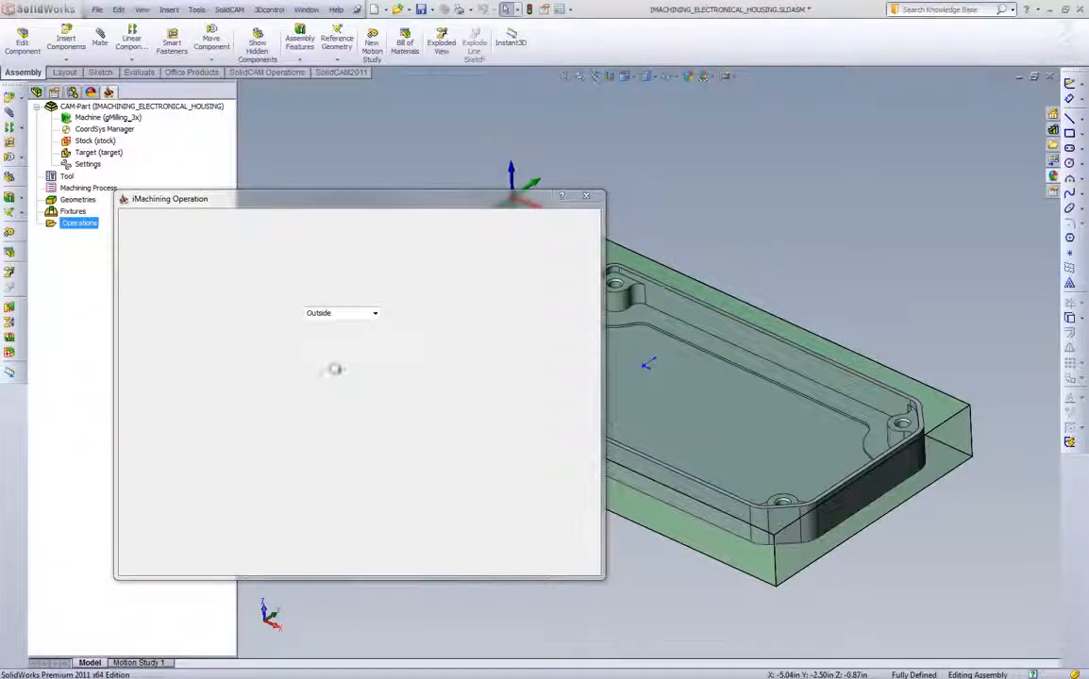
Add a new end mill as the tool for the iRough_Outside operation and set its diameter to 0.5 inch.
{"action": "left_click", "coordinate": [166, 273]}
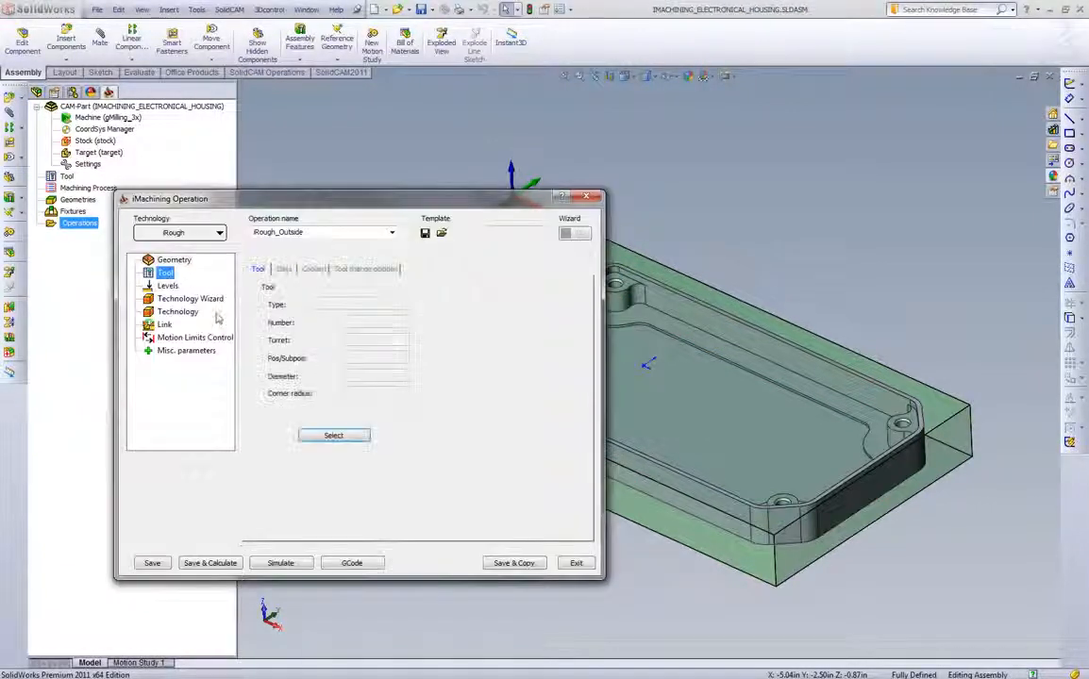
{"action": "left_click", "coordinate": [345, 439]}
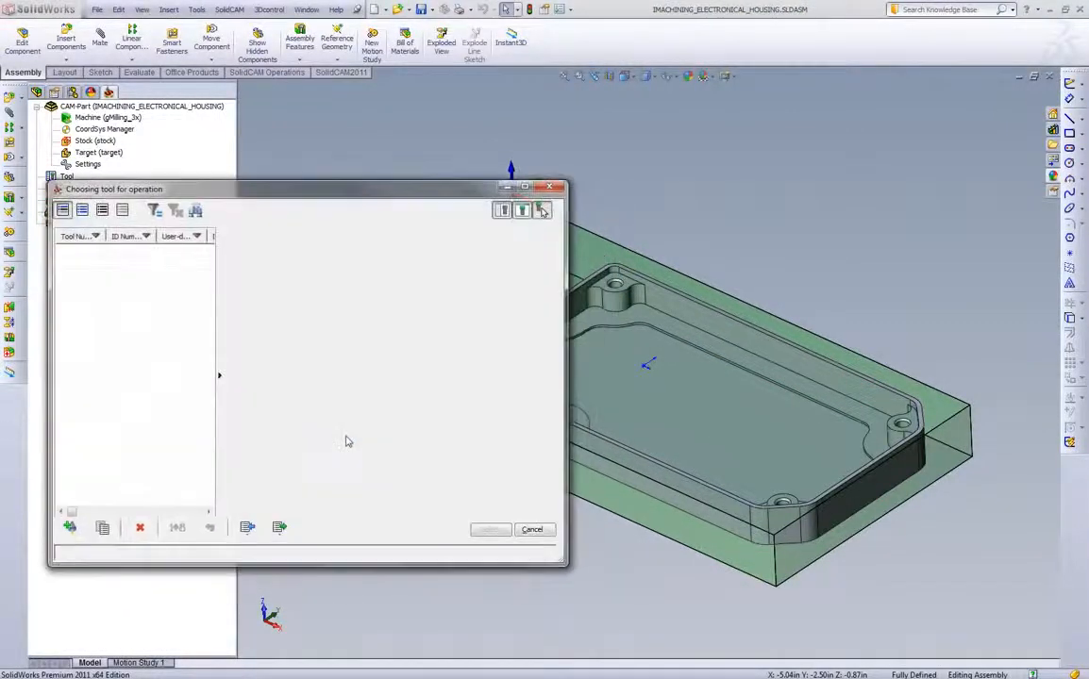
{"action": "left_click", "coordinate": [70, 528]}
{"action": "left_click", "coordinate": [237, 280]}
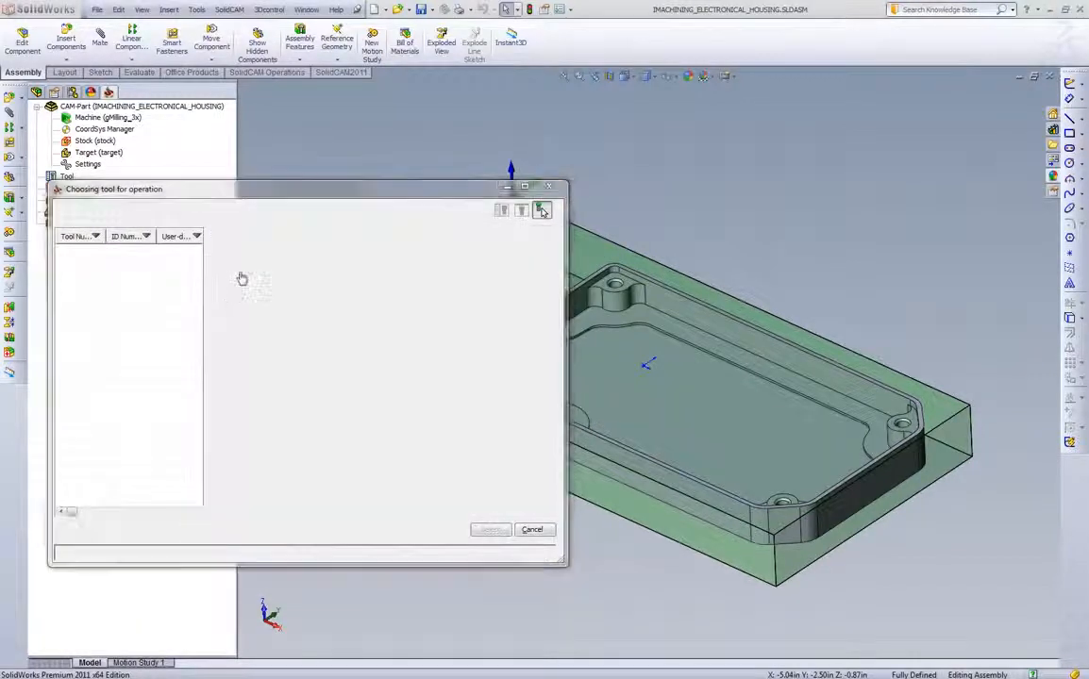
{"action": "double_click", "coordinate": [396, 325]}
{"action": "type", "text": "0.5"}
{"action": "key", "text": "Tab"}
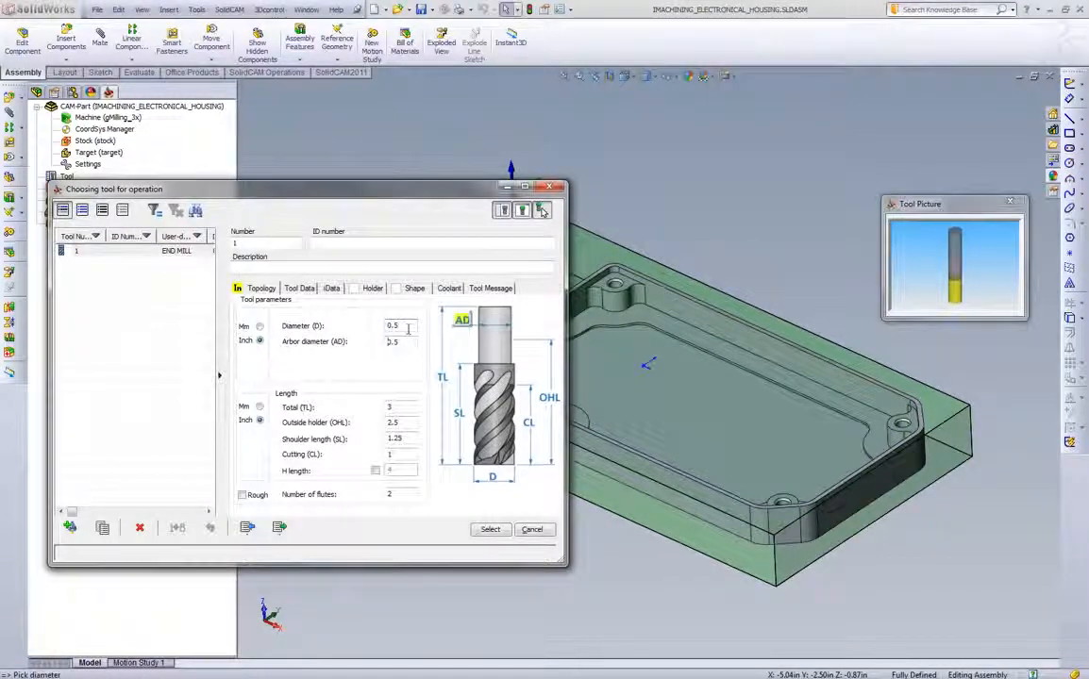
Set the end mill's outside holder length to 1.25 and shoulder length to 1, and open its number of flutes for editing.
{"action": "left_click", "coordinate": [408, 422]}
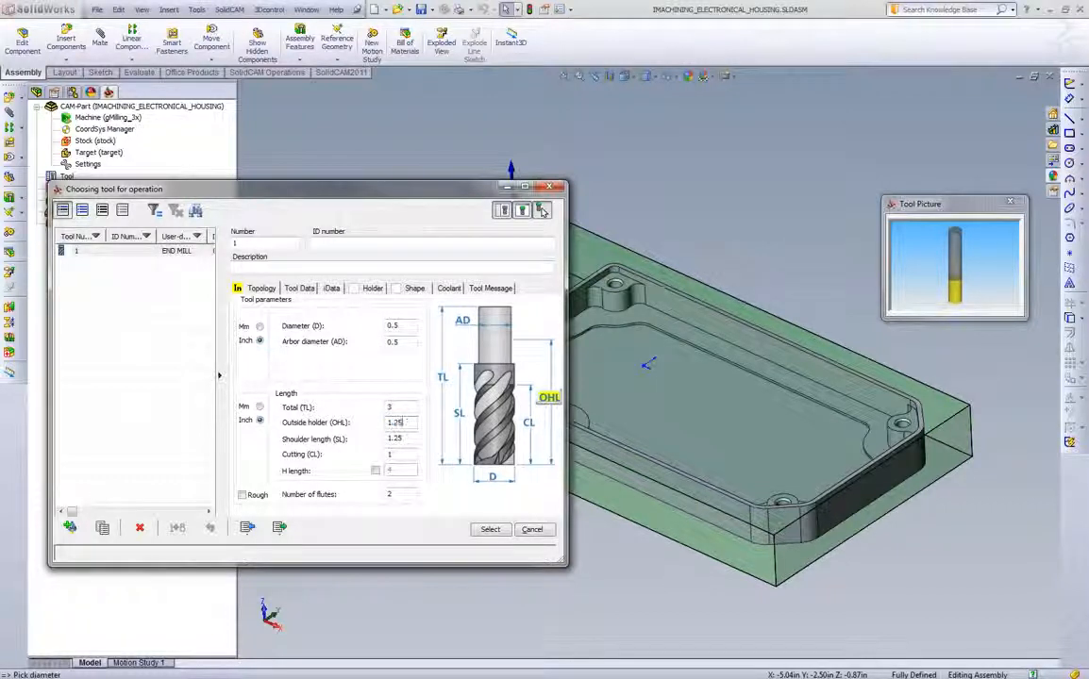
{"action": "key", "text": "Tab"}
{"action": "type", "text": "1"}
{"action": "key", "text": "Tab"}
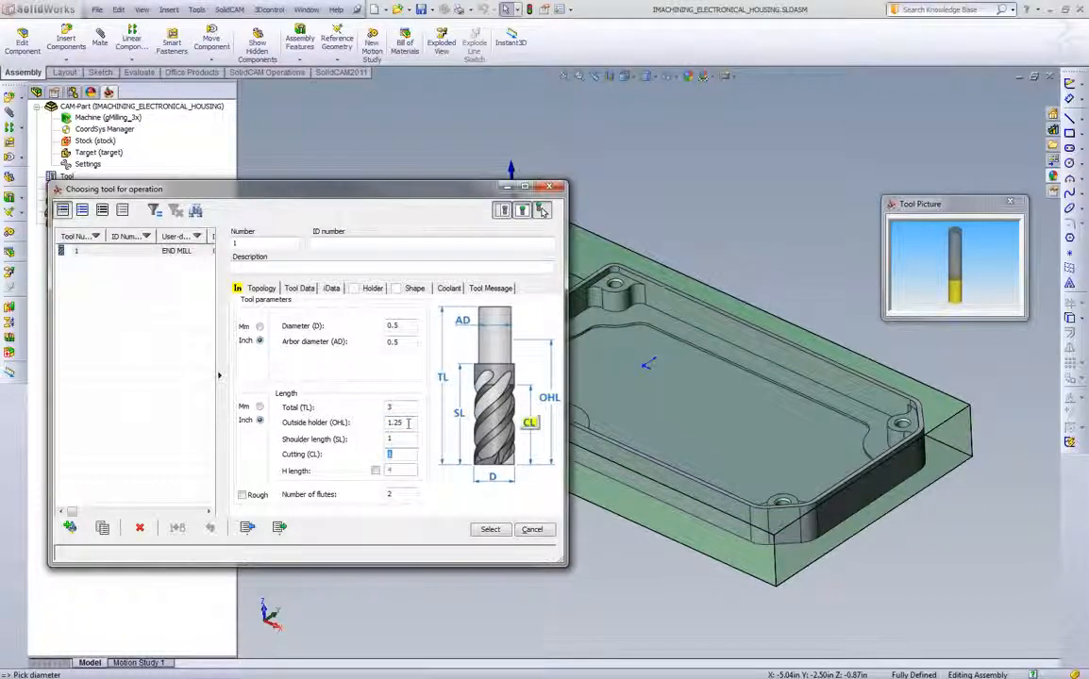
{"action": "left_click", "coordinate": [395, 498]}
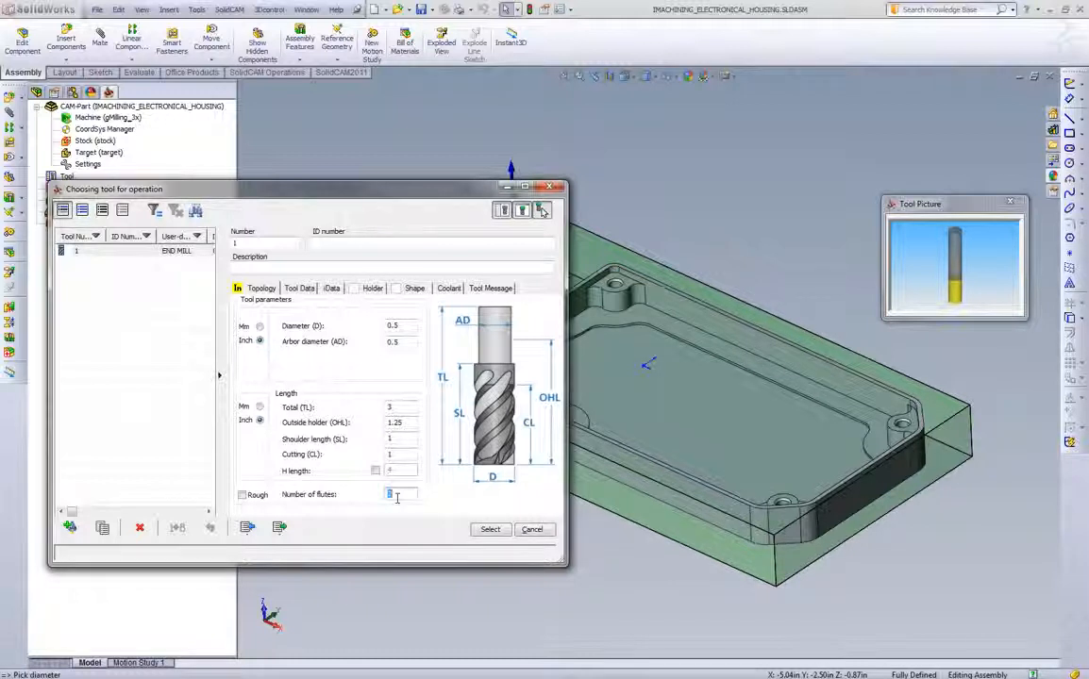
Give the end mill the global 1/2" Endmill holder 1.75" Long and select the tool for the operation.
{"action": "left_click", "coordinate": [374, 291]}
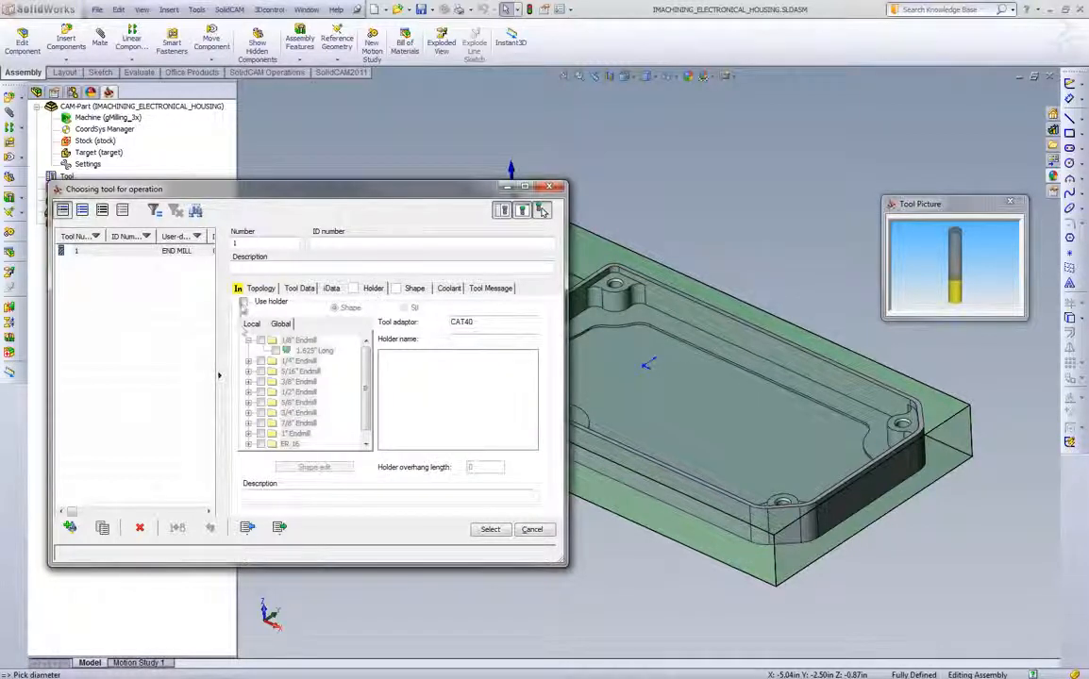
{"action": "left_click", "coordinate": [244, 301]}
{"action": "left_click", "coordinate": [249, 392]}
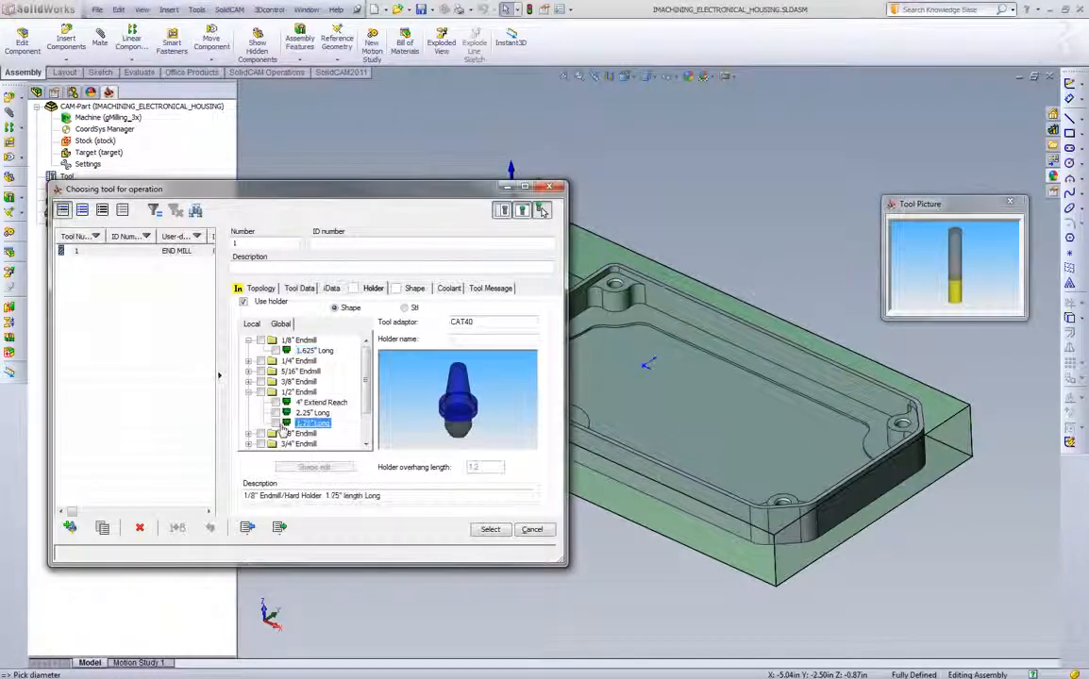
{"action": "left_click", "coordinate": [283, 423]}
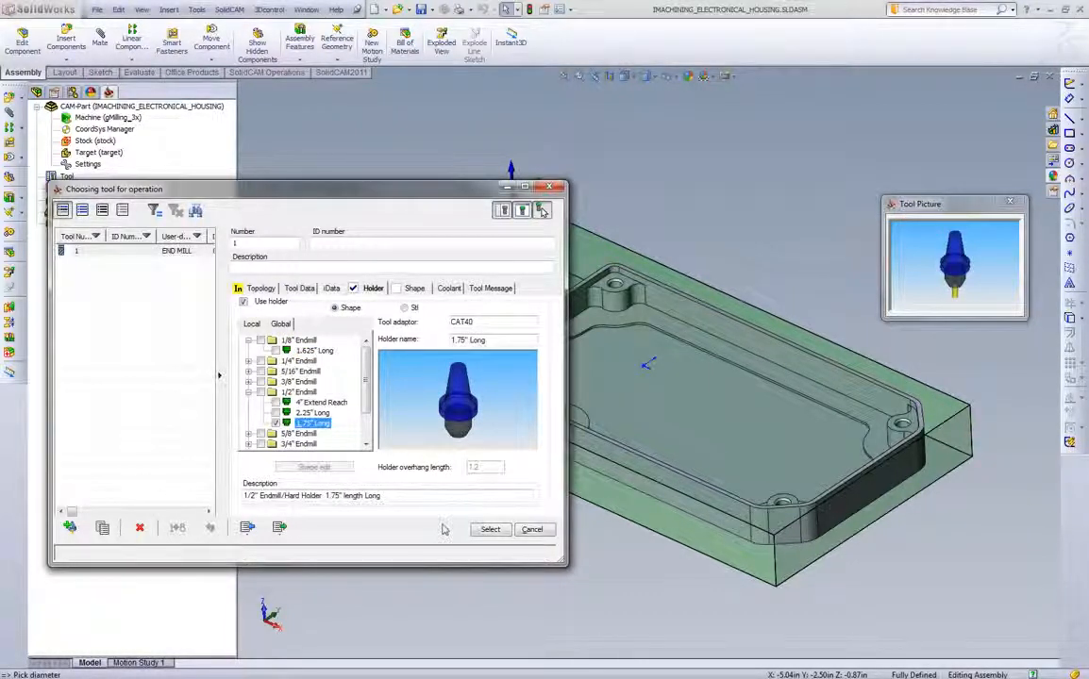
{"action": "left_click", "coordinate": [490, 529]}
Set the pocket depth delta to -0.02 in the milling levels, and save and calculate the operation.
{"action": "left_click", "coordinate": [167, 286]}
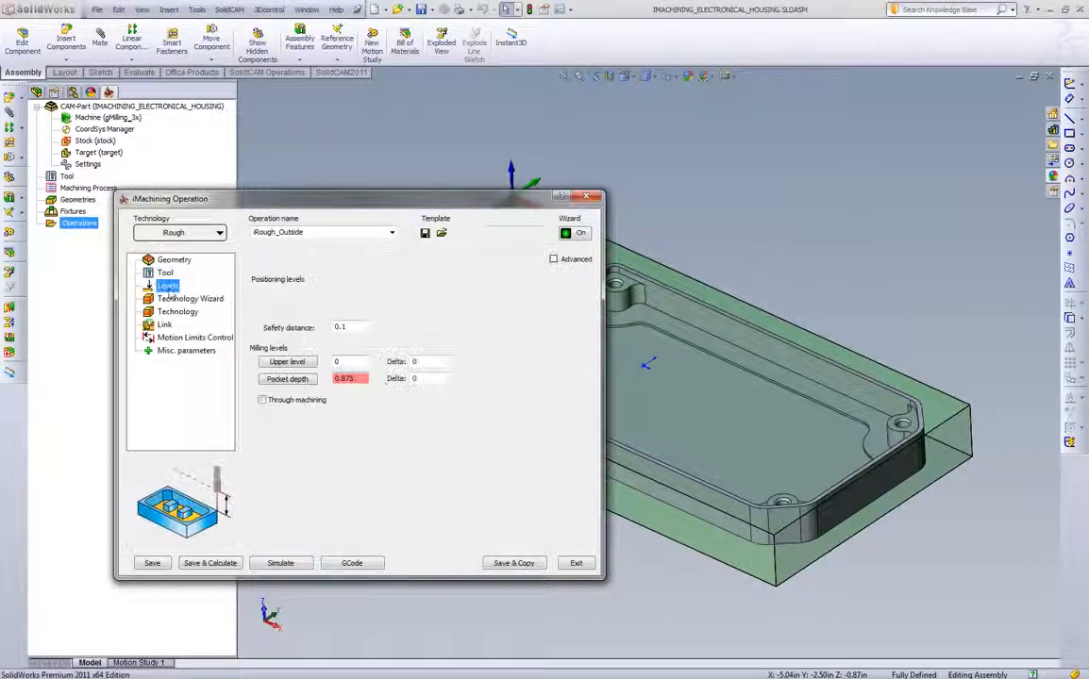
{"action": "left_click", "coordinate": [430, 378]}
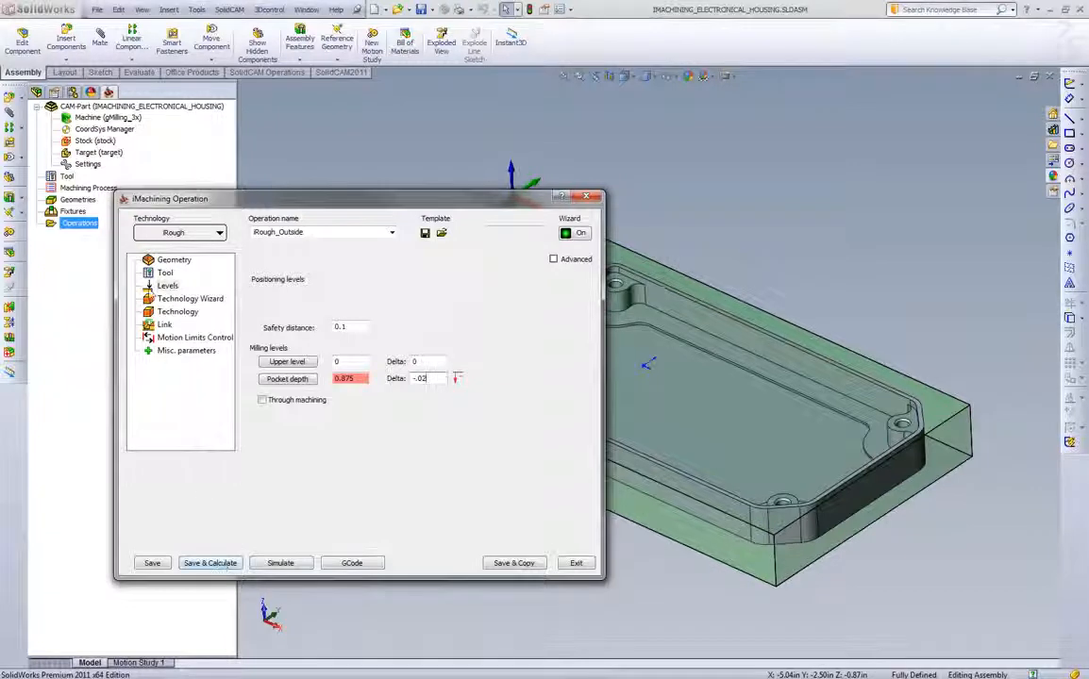
{"action": "left_click", "coordinate": [216, 562]}
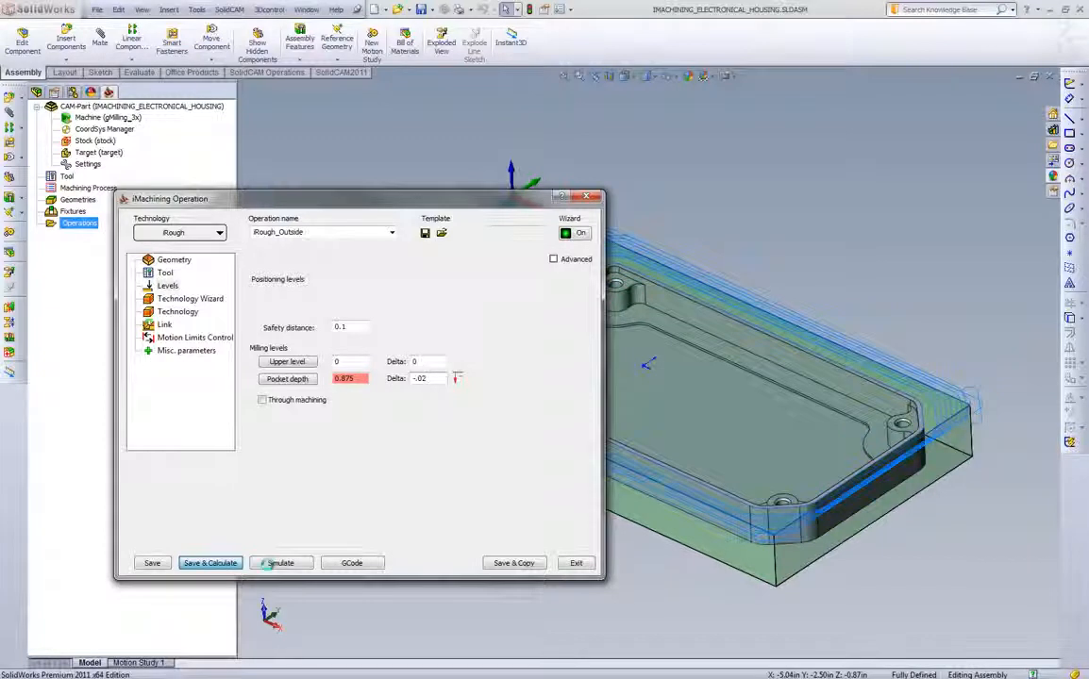
Simulate the outside roughing toolpath on the host CAD model at a reduced speed, raising the speed slightly during playback.
{"action": "left_click", "coordinate": [274, 562]}
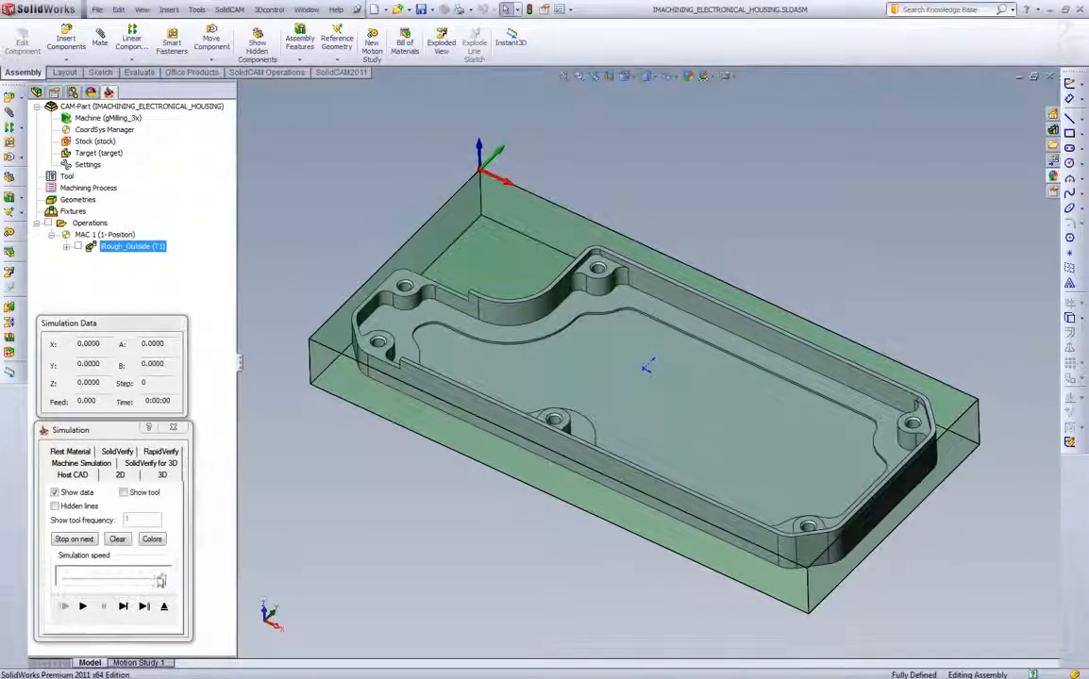
{"action": "left_click_drag", "start_coordinate": [160, 580], "coordinate": [109, 581]}
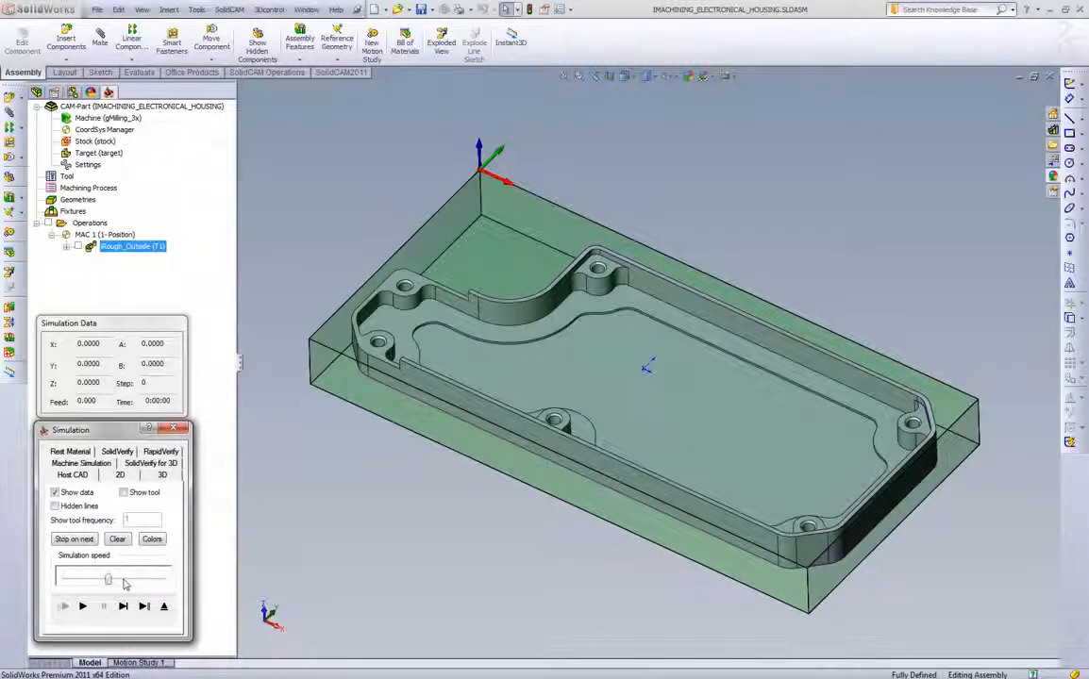
{"action": "left_click", "coordinate": [83, 606]}
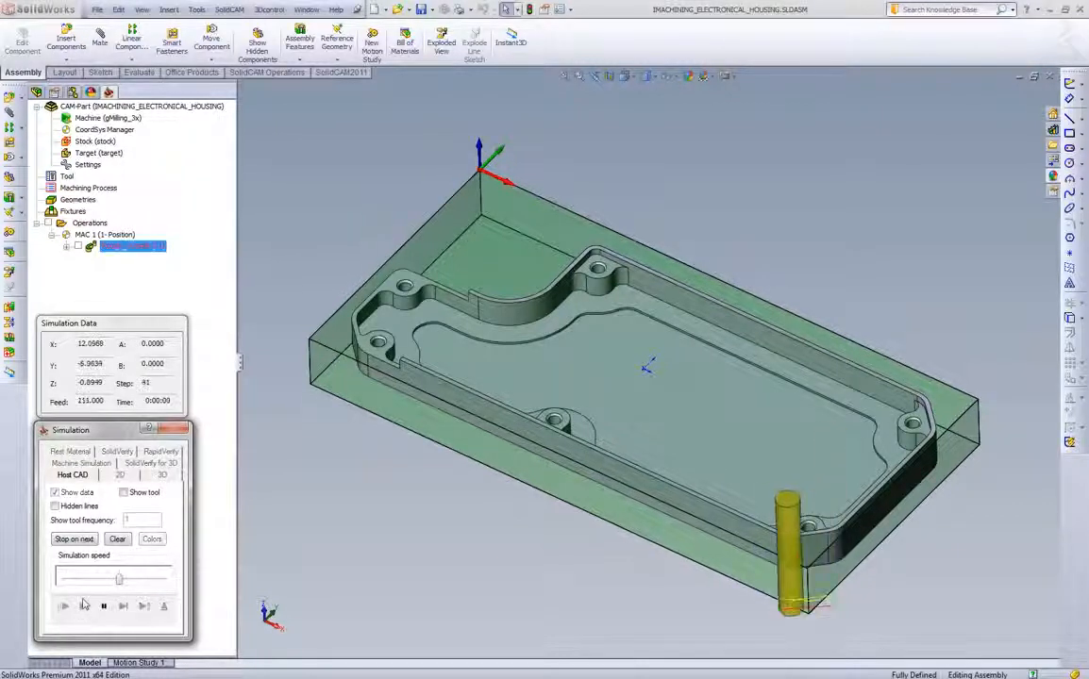
{"action": "left_click_drag", "start_coordinate": [118, 580], "coordinate": [131, 580]}
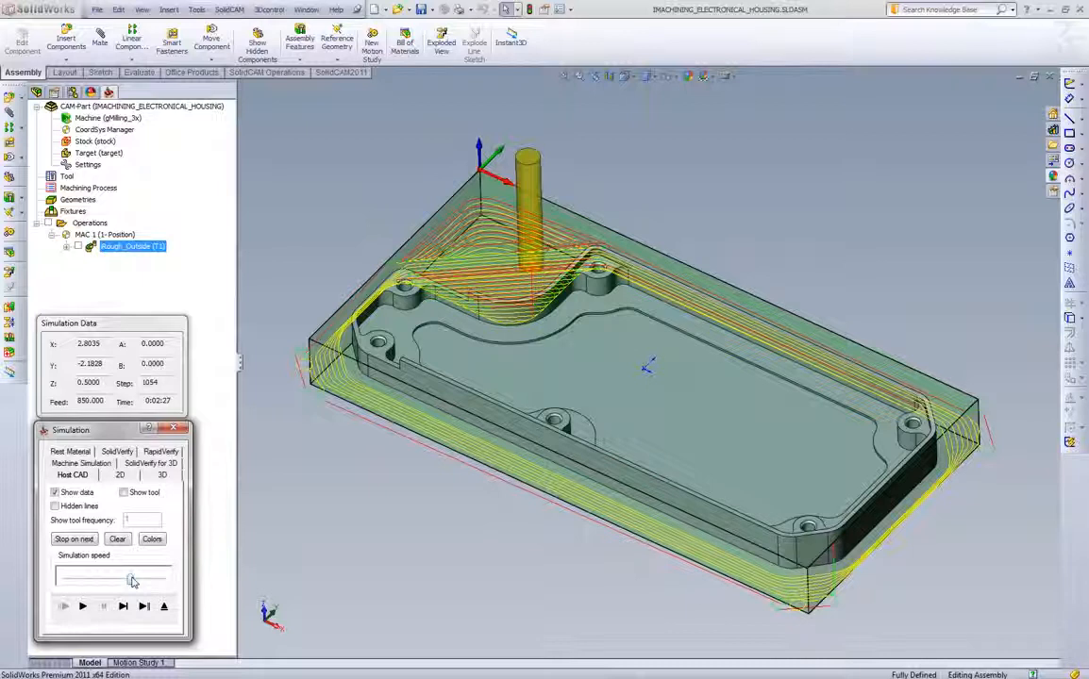
Run the SolidVerify simulation of the outside roughing to watch the material removal, adjusting the playback speed.
{"action": "left_click", "coordinate": [118, 452]}
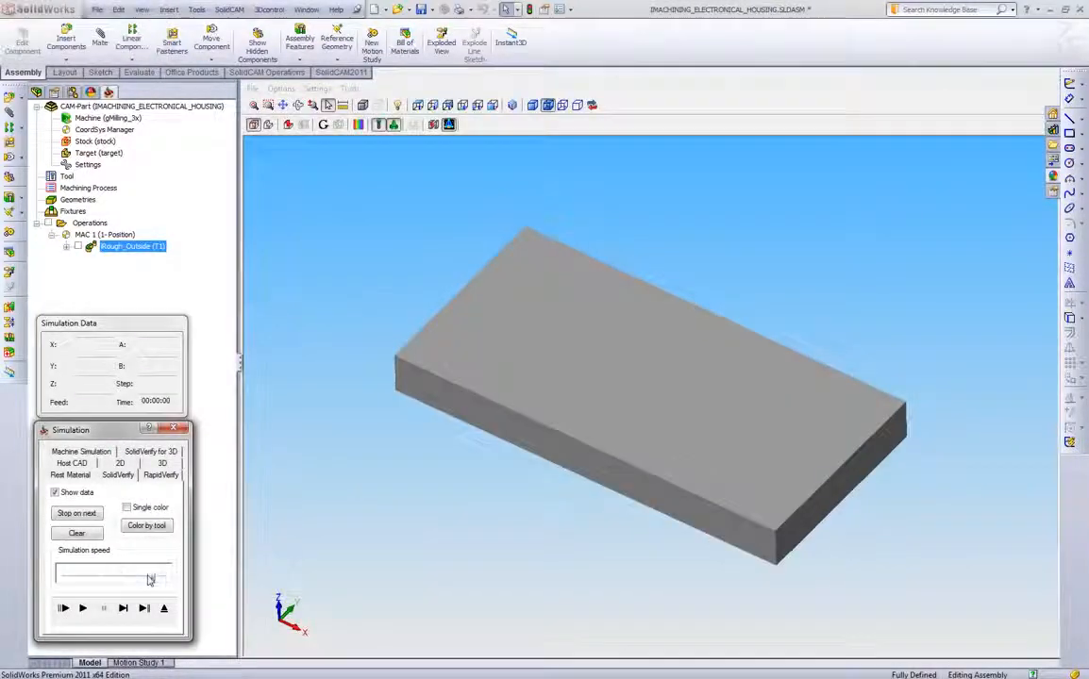
{"action": "left_click", "coordinate": [82, 609]}
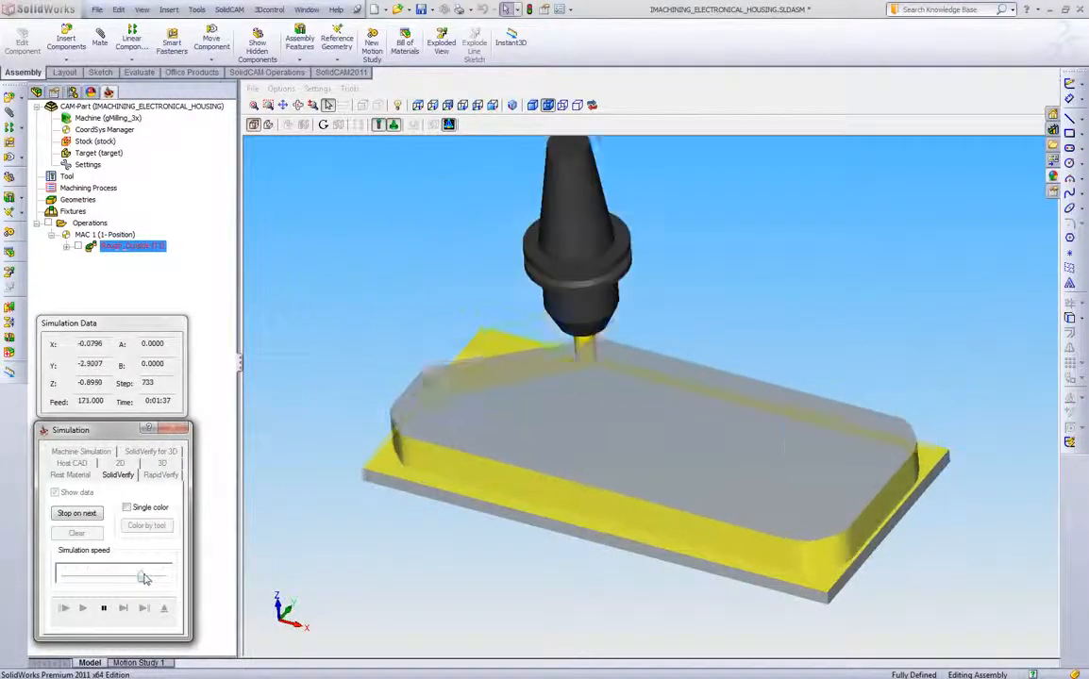
{"action": "left_click_drag", "start_coordinate": [118, 577], "coordinate": [142, 577]}
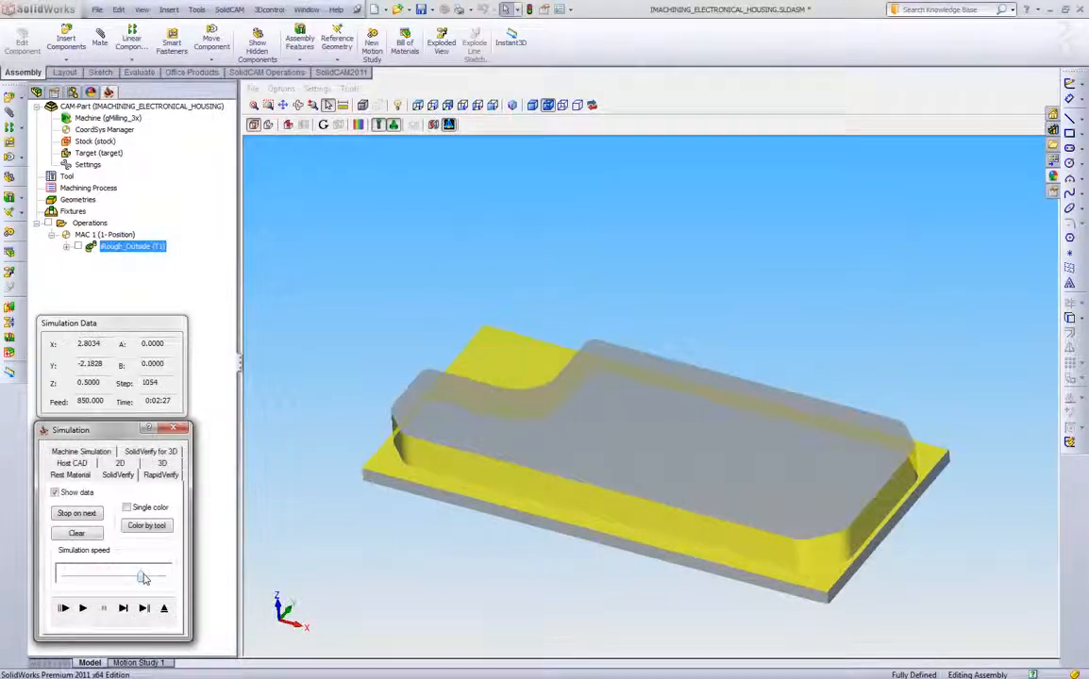
Replay the toolpath slowly in the Host CAD simulation and view the first corner cuts from the top.
{"action": "left_click", "coordinate": [81, 465]}
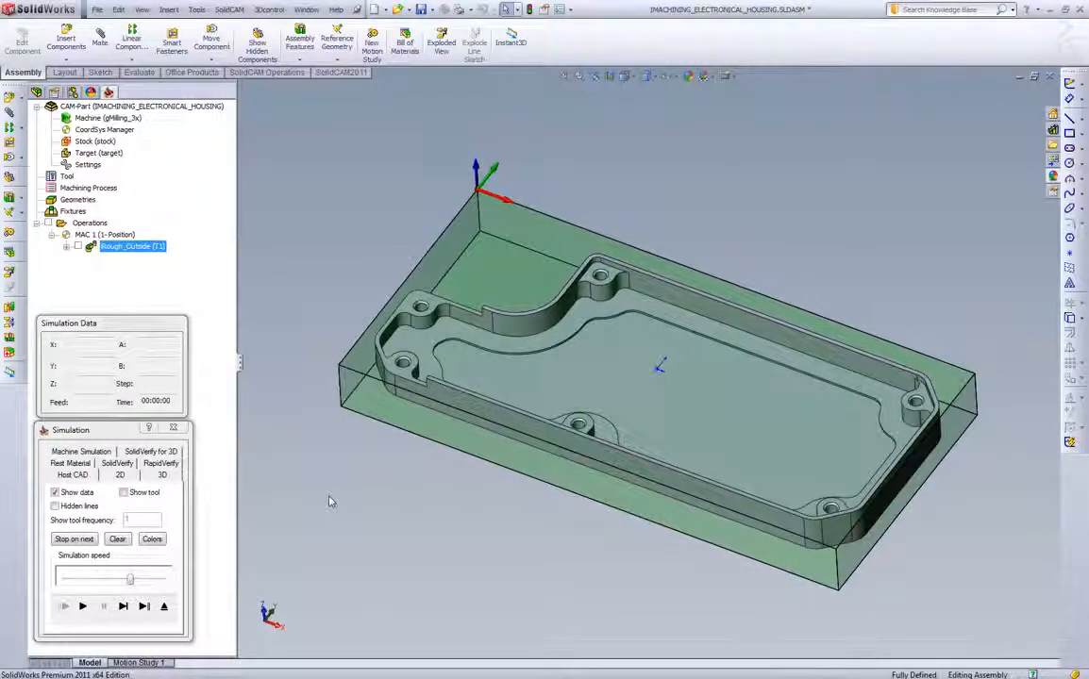
{"action": "left_click_drag", "start_coordinate": [130, 578], "coordinate": [86, 578]}
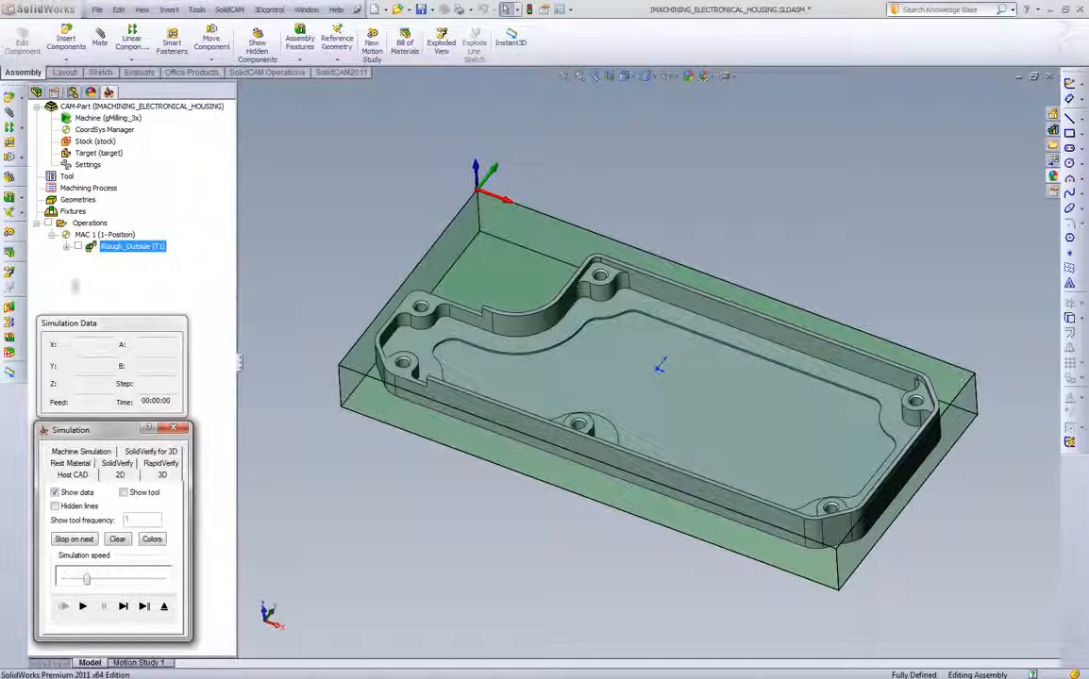
{"action": "left_click", "coordinate": [121, 608]}
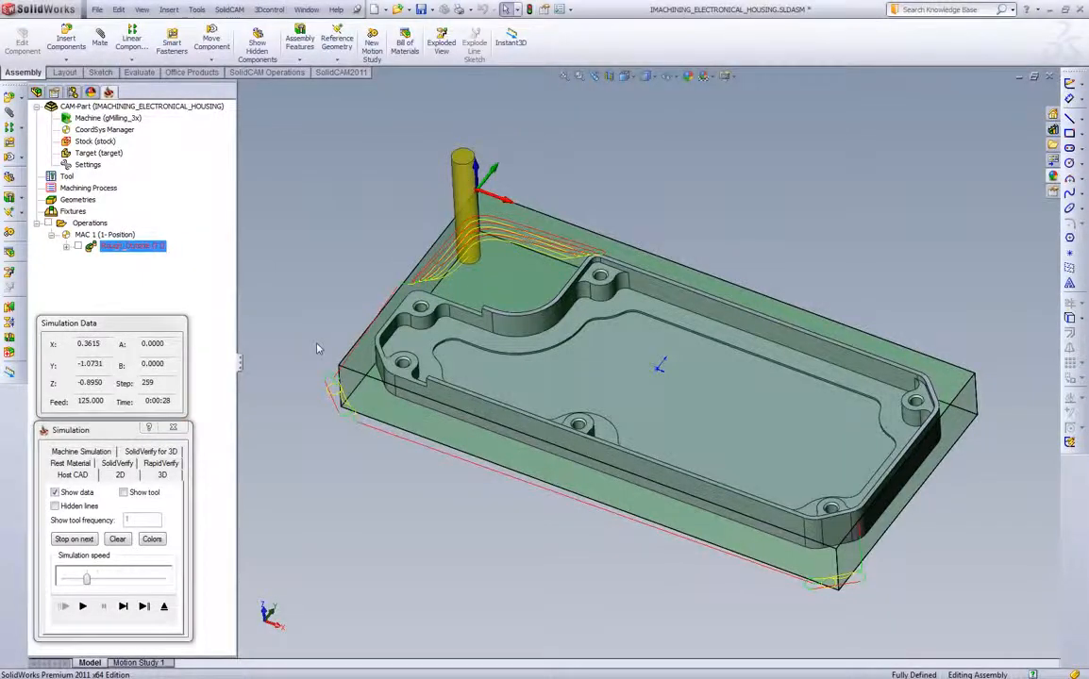
{"action": "key", "text": "ctrl+5"}
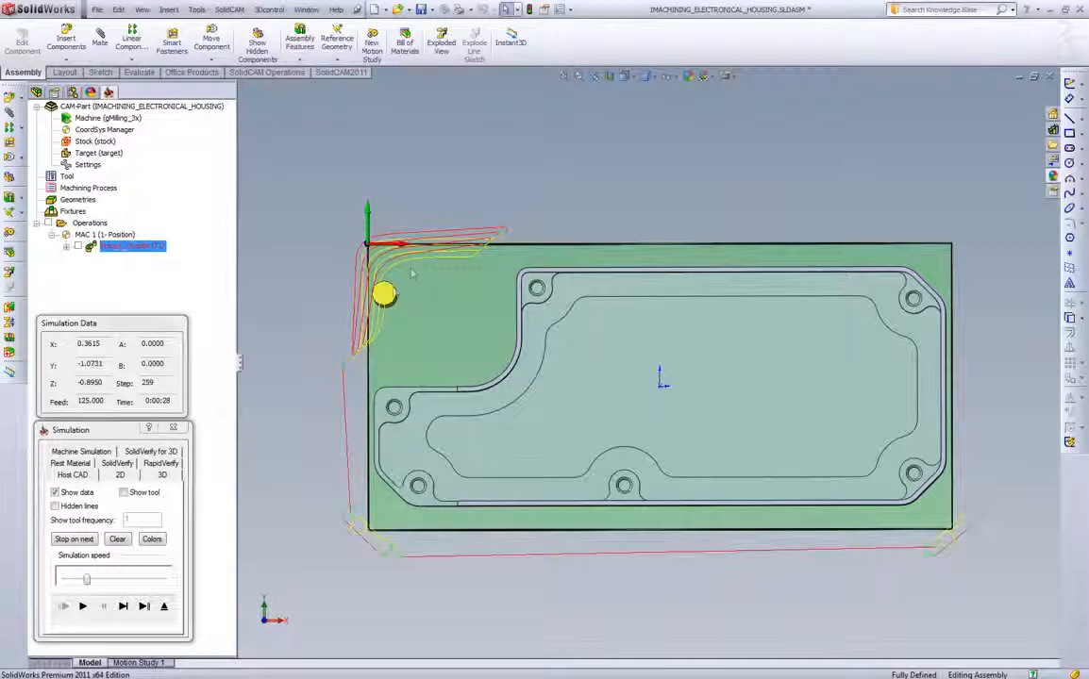
Continue the simulation in short stretches, pausing to examine the corner clearing and the passes around the stock.
{"action": "left_click", "coordinate": [83, 607]}
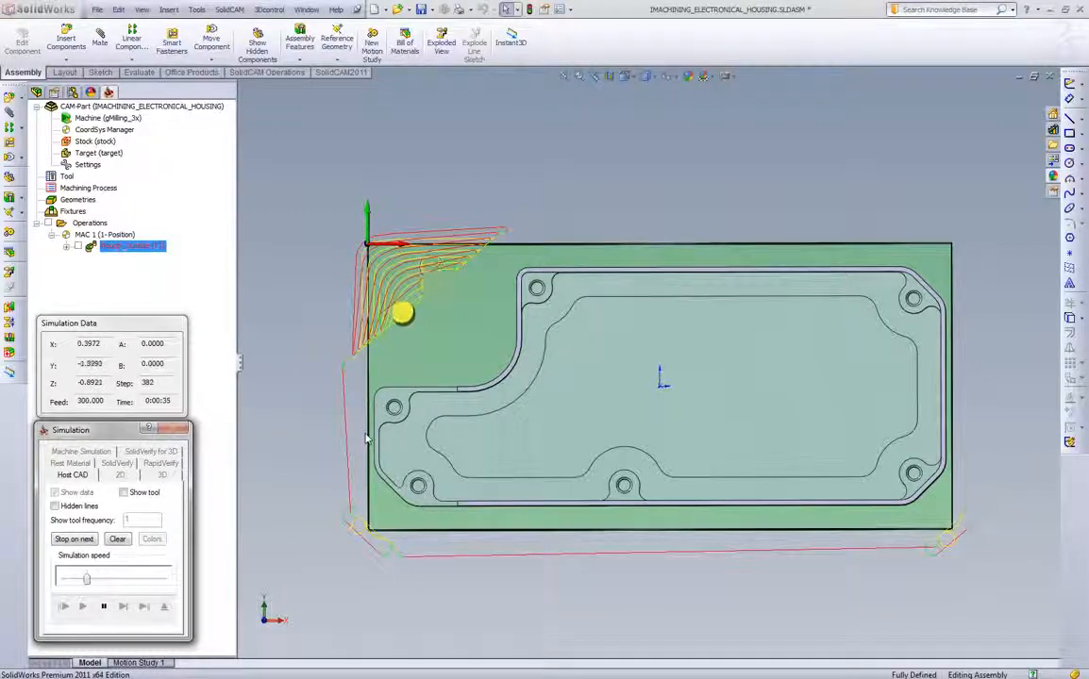
{"action": "left_click", "coordinate": [104, 609]}
{"action": "left_click", "coordinate": [84, 608]}
{"action": "left_click", "coordinate": [105, 609]}
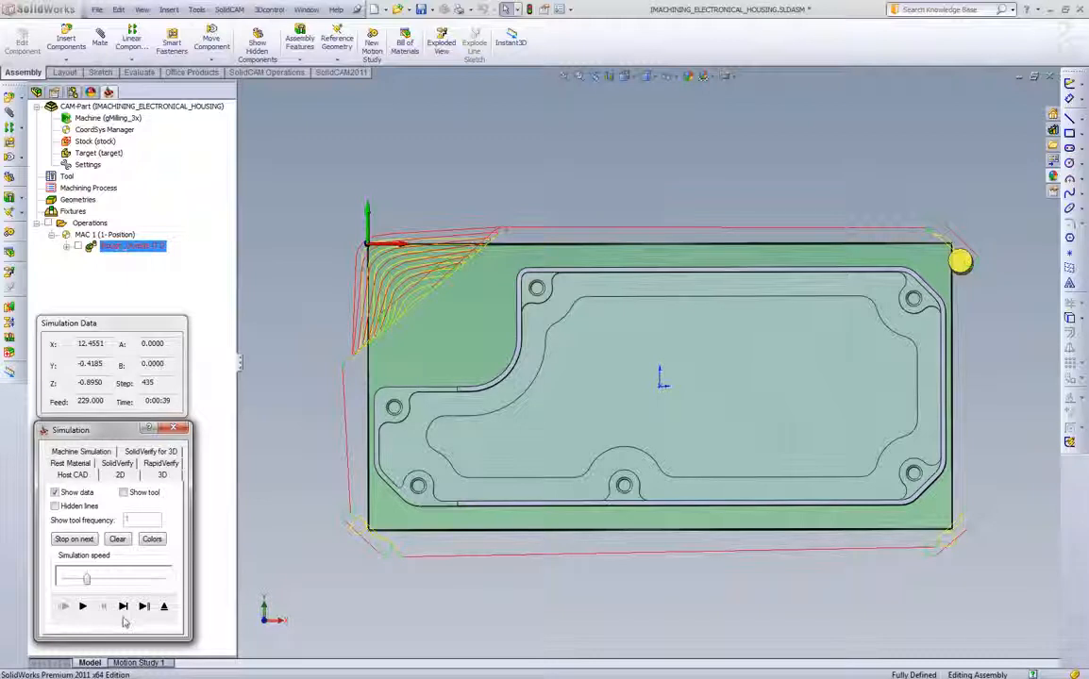
{"action": "left_click", "coordinate": [82, 606]}
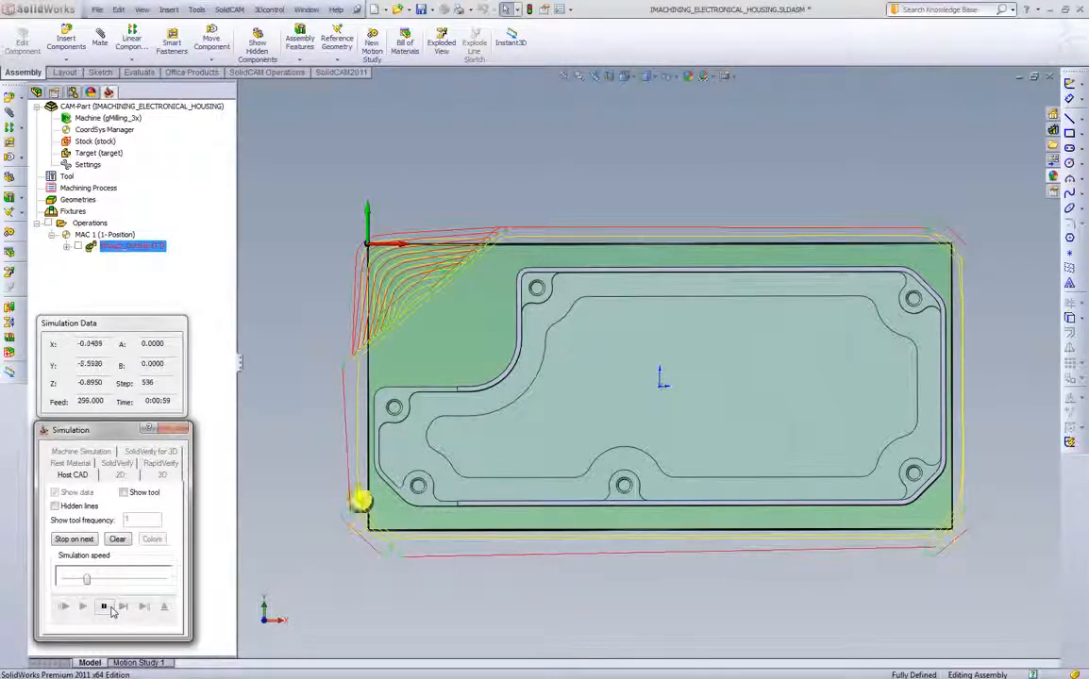
{"action": "left_click", "coordinate": [110, 611]}
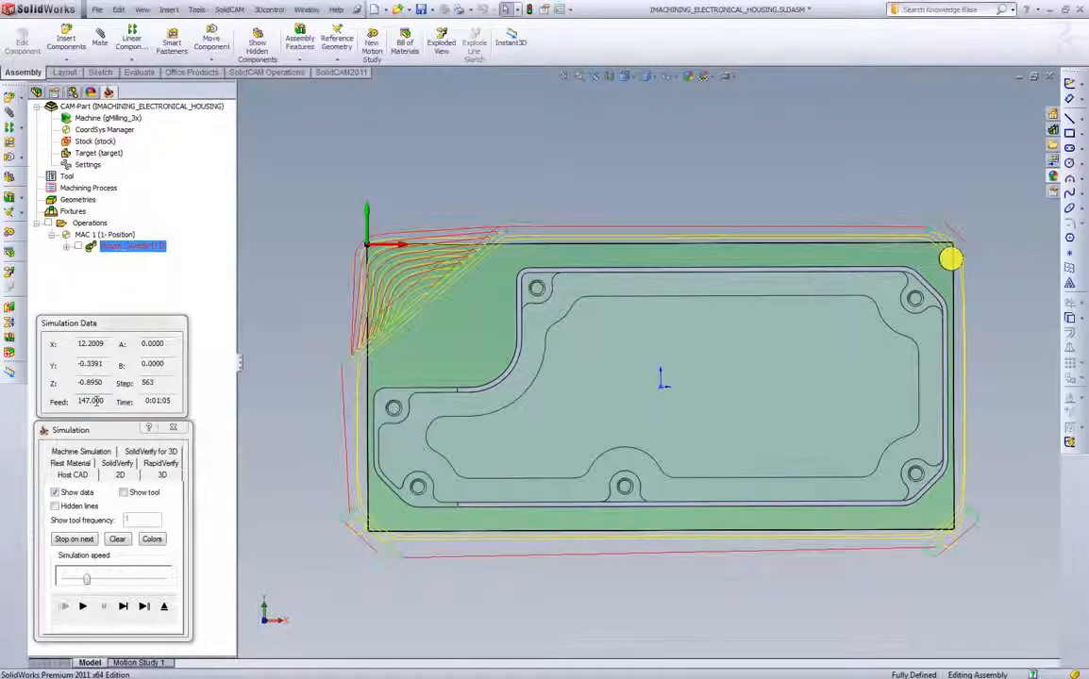
Advance the simulation one move at a time along the stock's short side to examine how the feed rate varies.
{"action": "left_click", "coordinate": [124, 605]}
{"action": "left_click", "coordinate": [124, 606]}
{"action": "left_click", "coordinate": [126, 605]}
{"action": "left_click", "coordinate": [127, 605]}
{"action": "left_click", "coordinate": [126, 605]}
{"action": "left_click", "coordinate": [127, 605]}
{"action": "left_click", "coordinate": [126, 604]}
{"action": "left_click", "coordinate": [125, 604]}
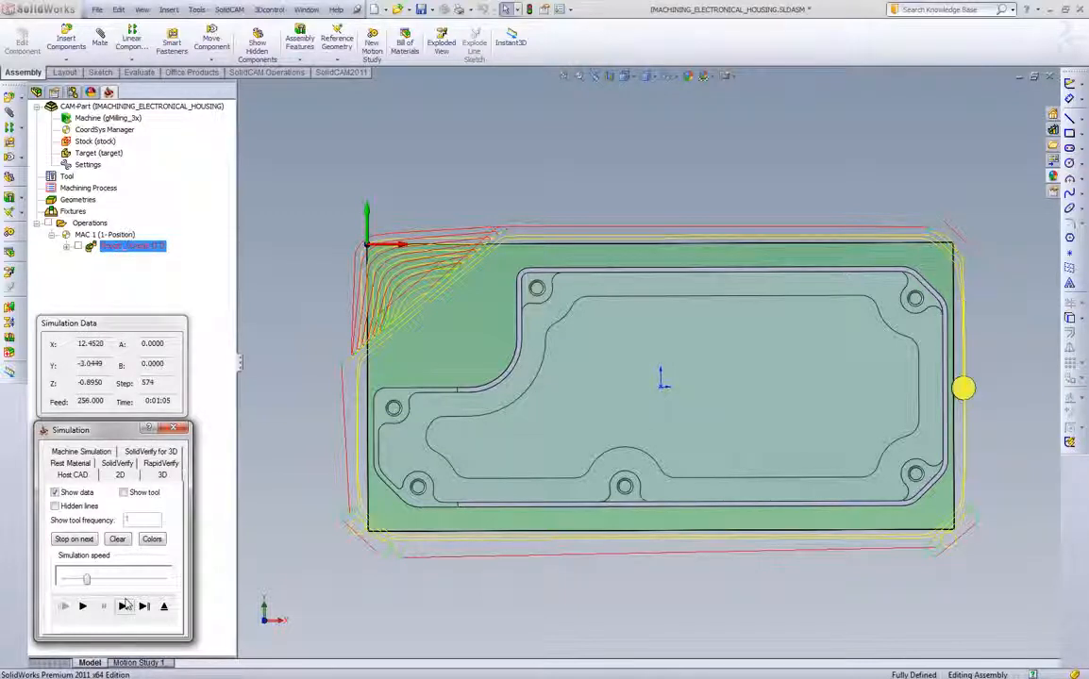
{"action": "left_click", "coordinate": [125, 604]}
{"action": "left_click", "coordinate": [125, 605]}
{"action": "left_click", "coordinate": [125, 605]}
{"action": "left_click", "coordinate": [125, 605]}
{"action": "left_click", "coordinate": [126, 605]}
{"action": "left_click", "coordinate": [125, 604]}
{"action": "left_click", "coordinate": [126, 605]}
{"action": "left_click", "coordinate": [125, 605]}
{"action": "left_click", "coordinate": [125, 605]}
{"action": "left_click", "coordinate": [125, 605]}
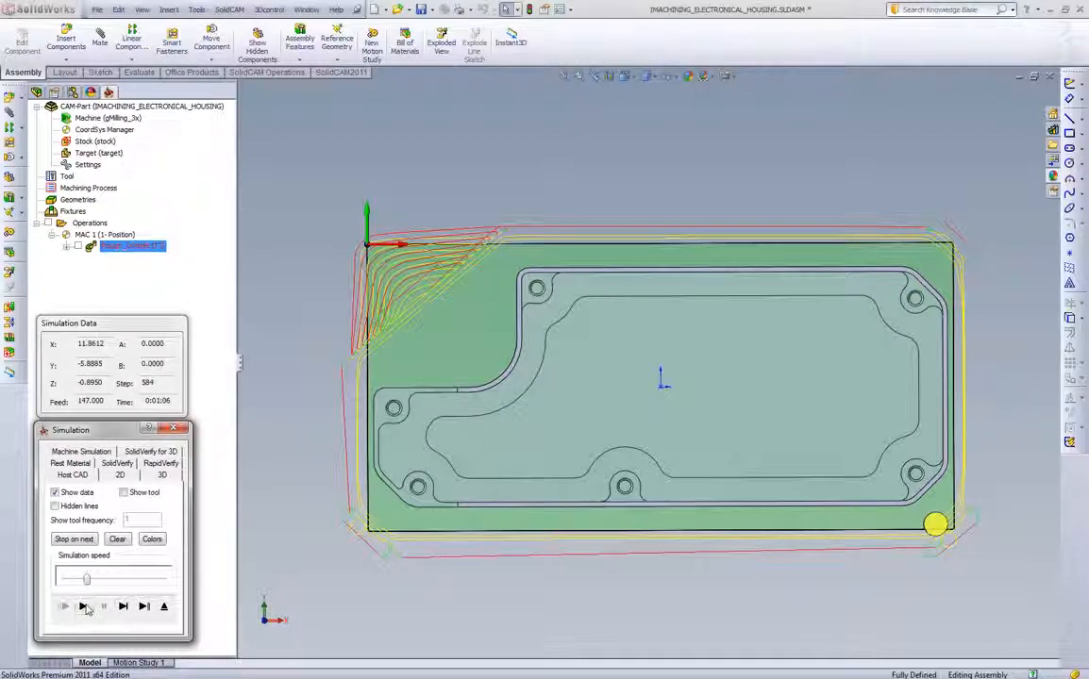
Play the rest of the toolpath at a higher speed, inspect it in a tilted view, and exit the simulation.
{"action": "left_click_drag", "start_coordinate": [86, 579], "coordinate": [119, 579]}
{"action": "left_click", "coordinate": [82, 605]}
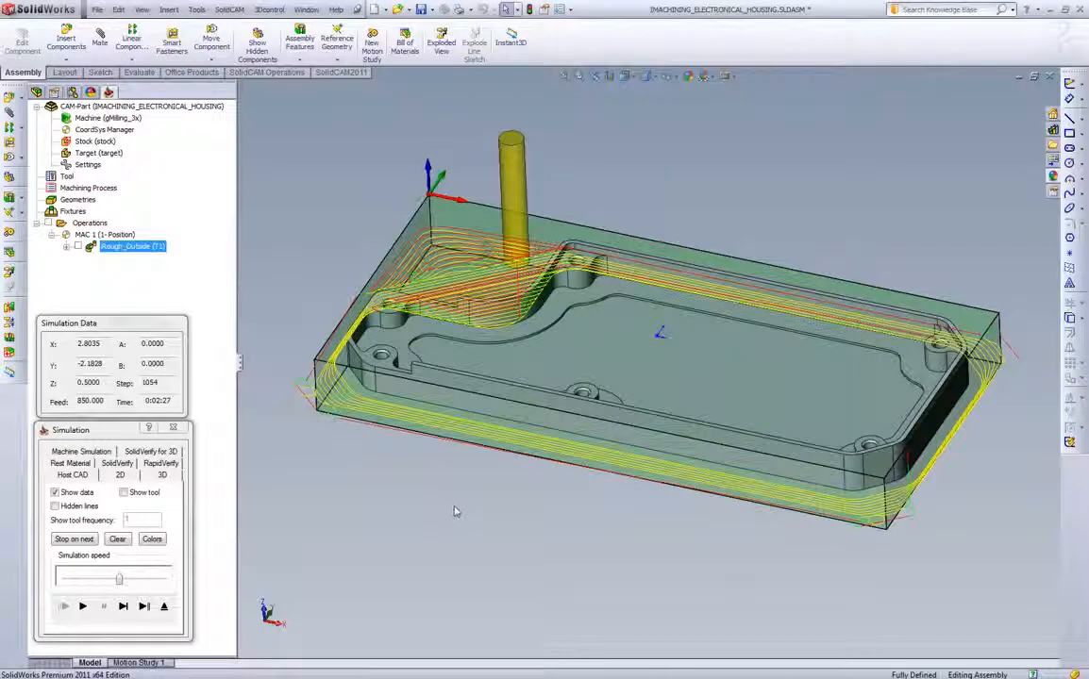
{"action": "middle_click_drag", "start_coordinate": [404, 519], "coordinate": [391, 526]}
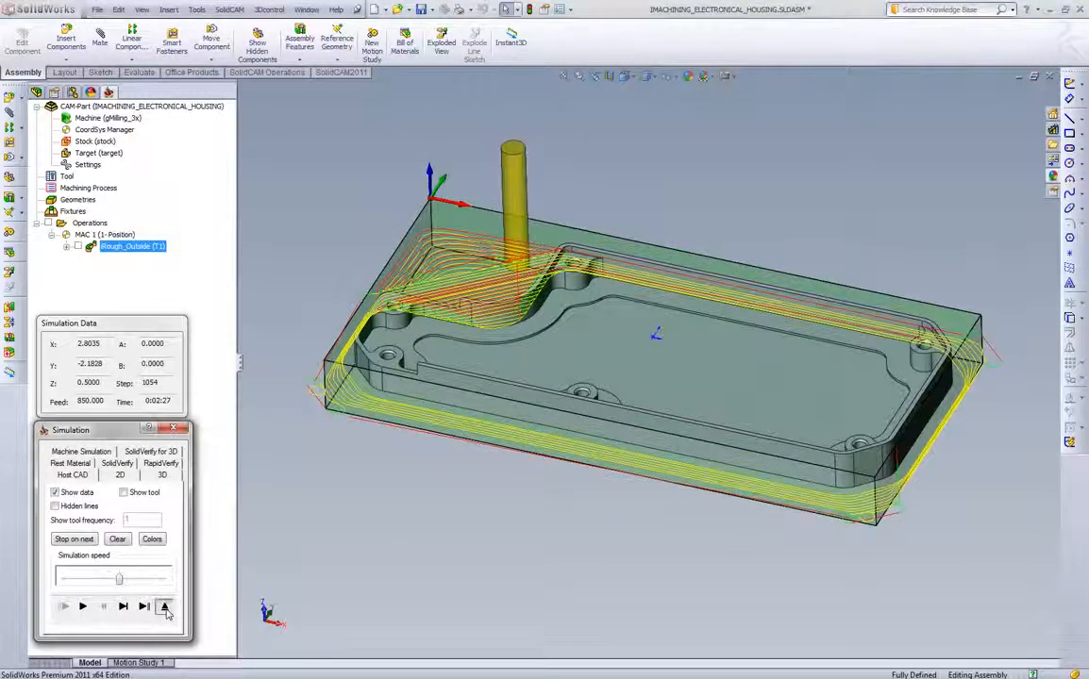
{"action": "left_click", "coordinate": [164, 608]}
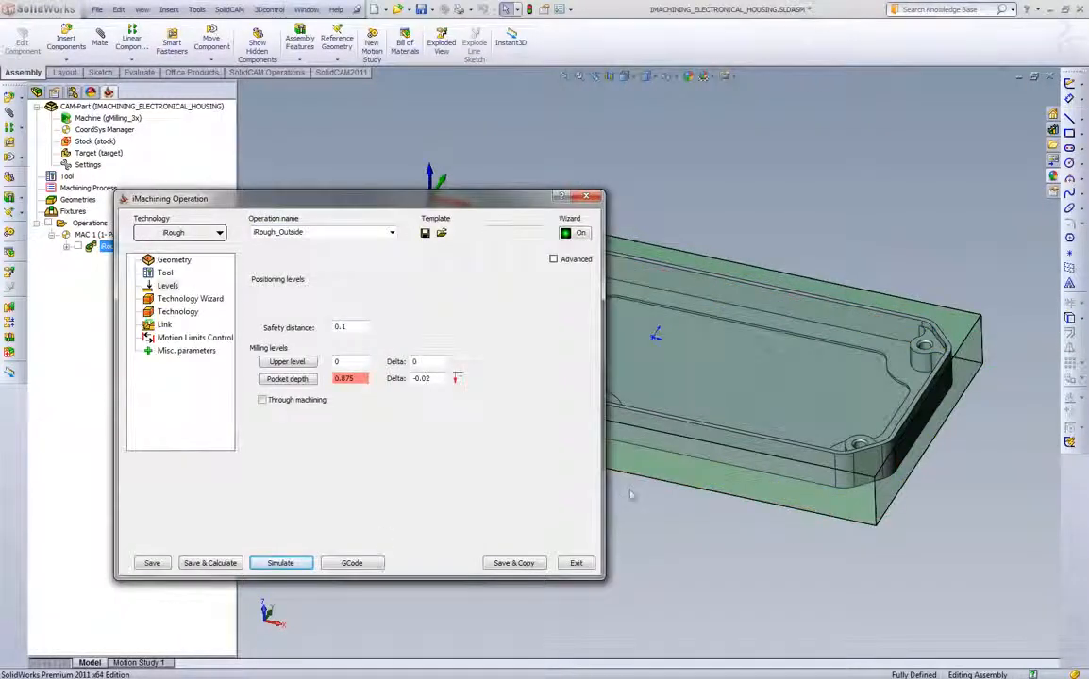
Examine the Technology Wizard's cutting conditions and enlarge its tool engagement preview.
{"action": "left_click", "coordinate": [619, 519]}
{"action": "left_click", "coordinate": [192, 299]}
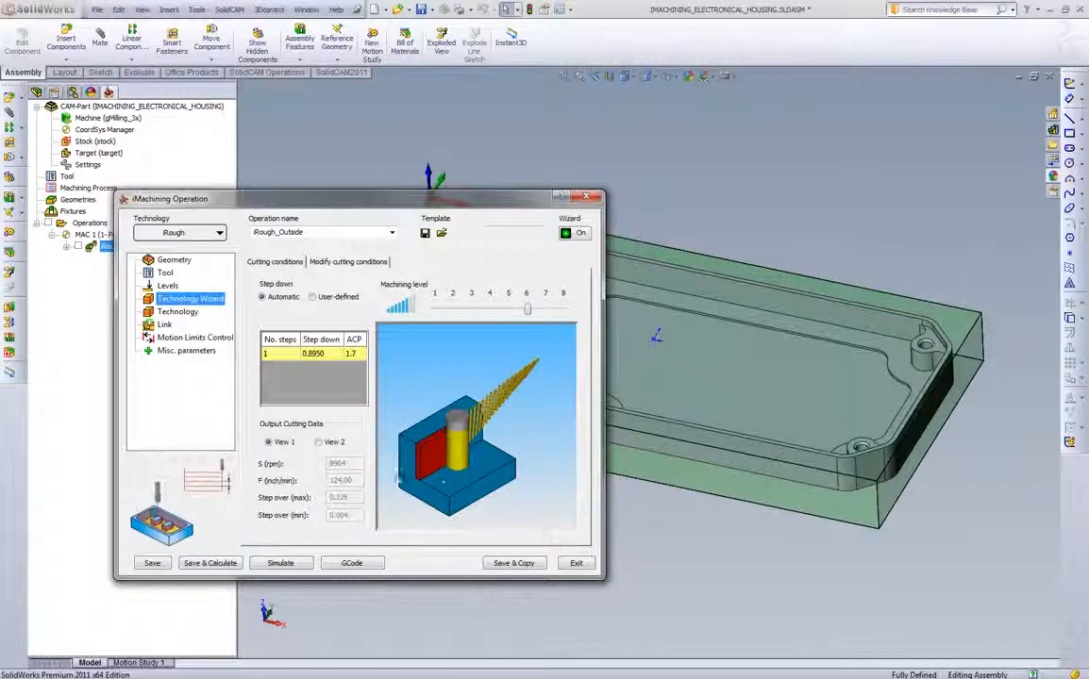
{"action": "left_click", "coordinate": [416, 424]}
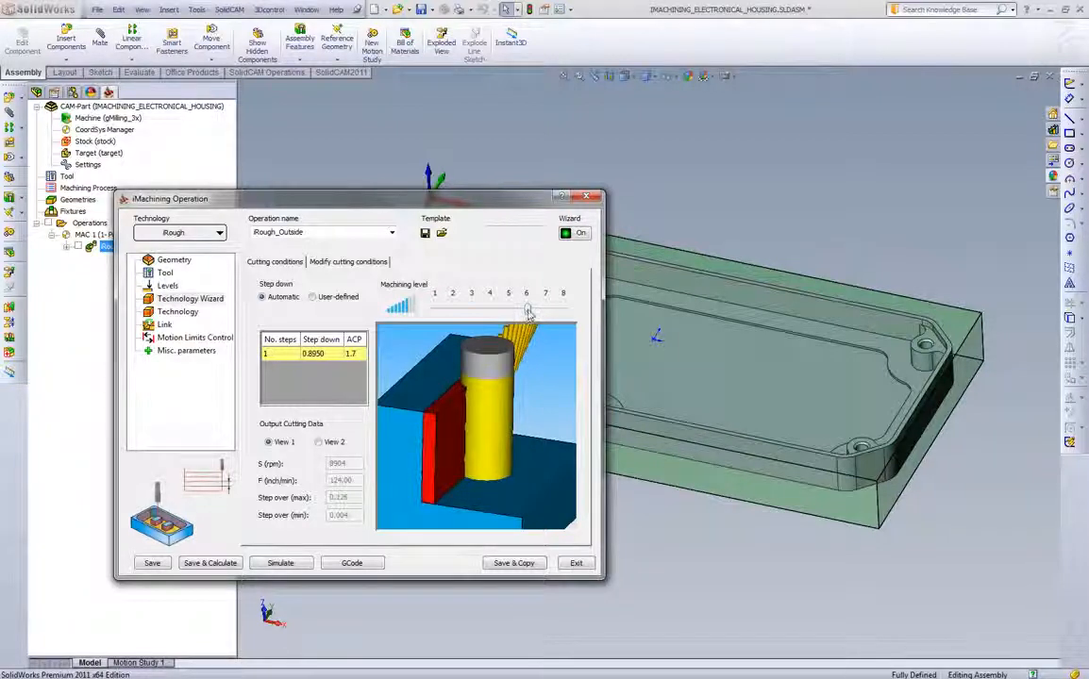
Compare the output cutting data at machining levels 1 and 8, return to 1, and set the level to 5.
{"action": "left_click_drag", "start_coordinate": [528, 312], "coordinate": [389, 311]}
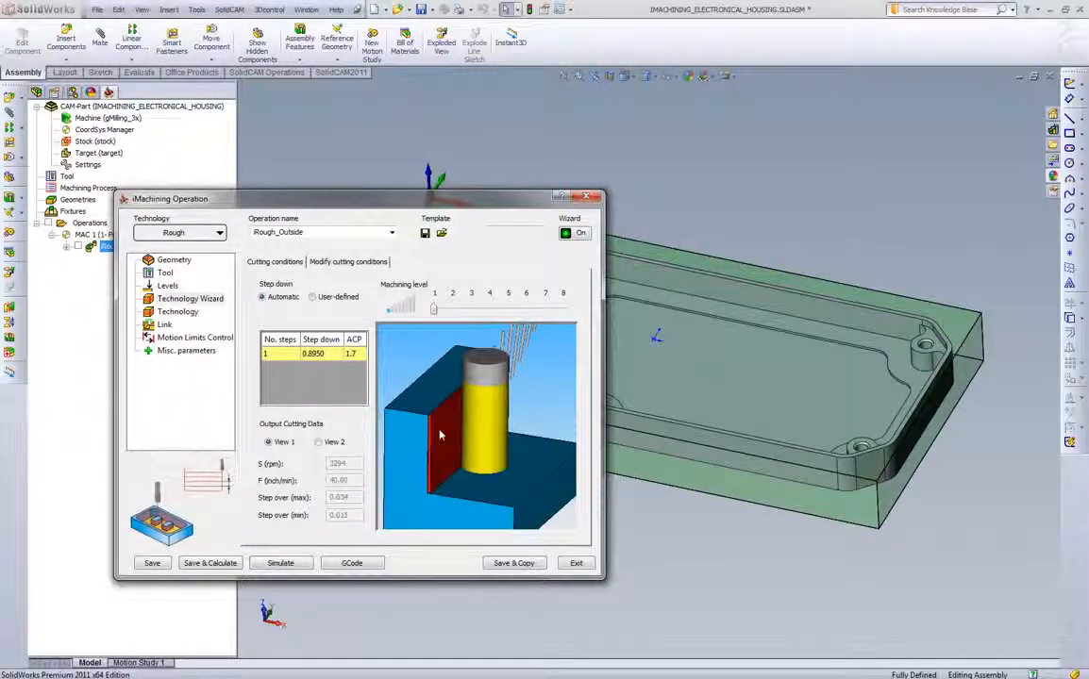
{"action": "left_click_drag", "start_coordinate": [452, 312], "coordinate": [566, 311]}
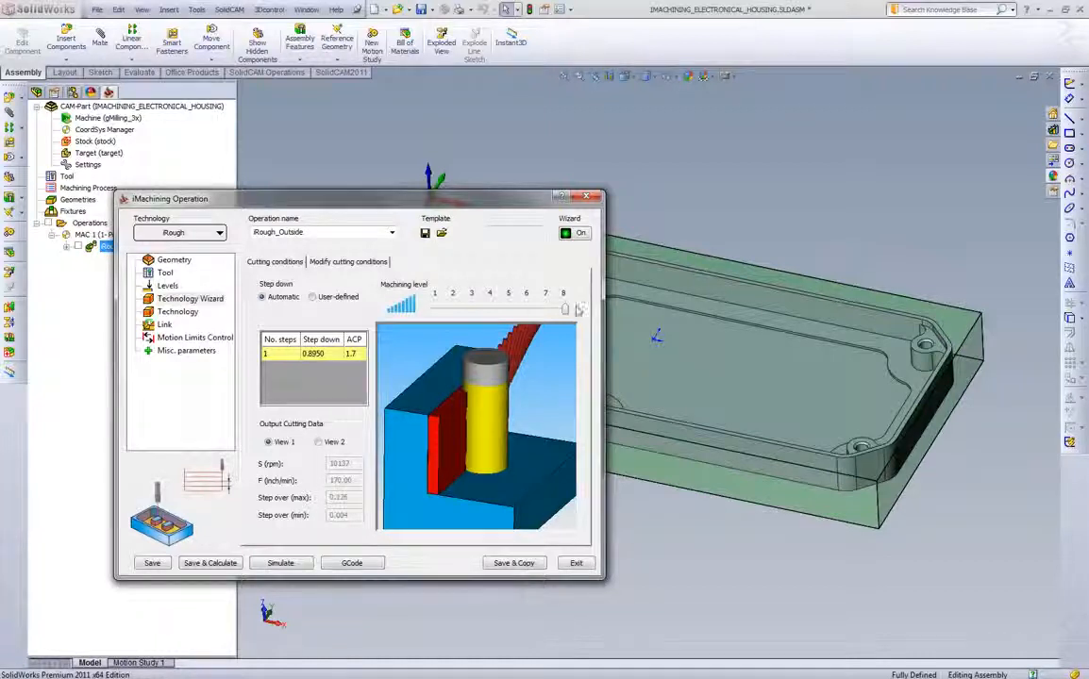
{"action": "left_click_drag", "start_coordinate": [567, 311], "coordinate": [442, 313]}
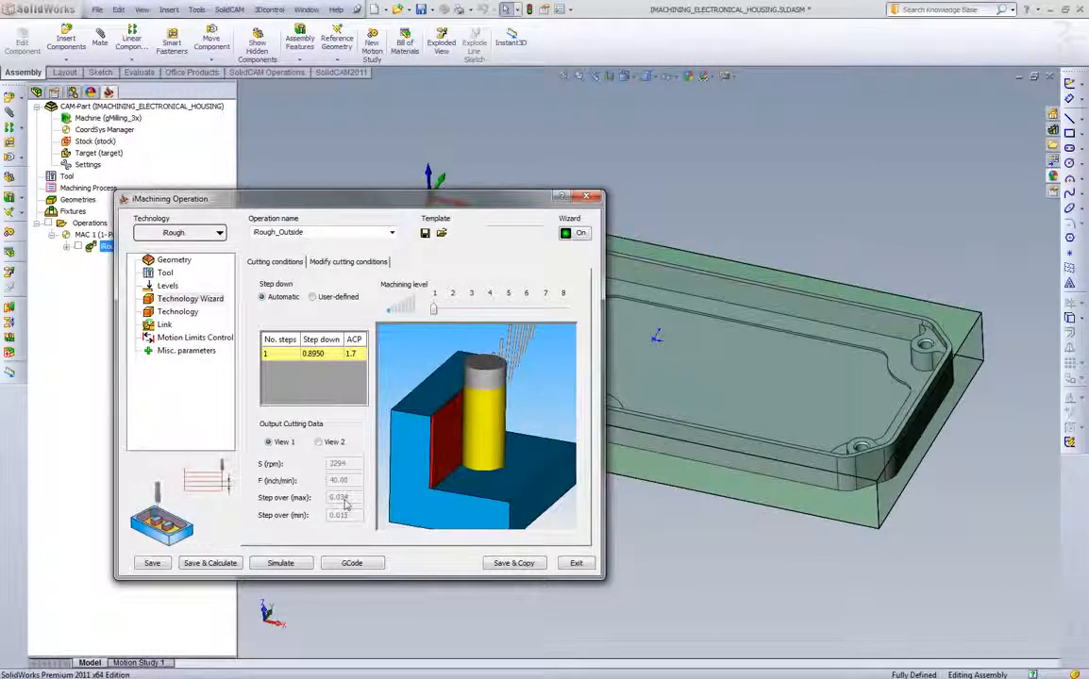
{"action": "left_click_drag", "start_coordinate": [433, 308], "coordinate": [509, 308]}
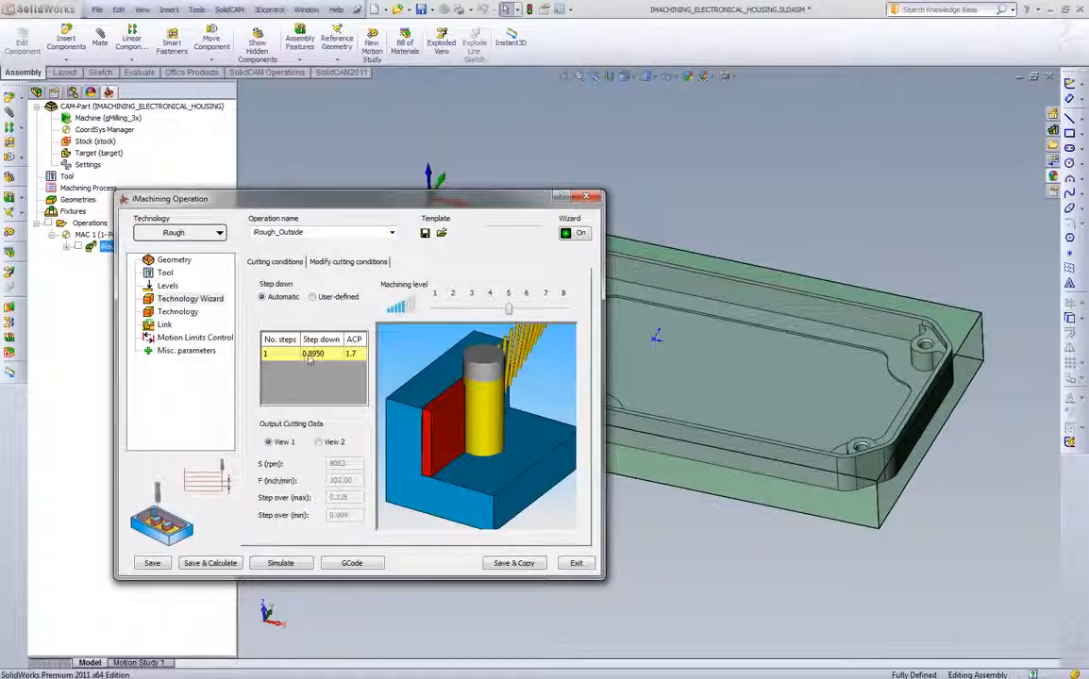
Switch the step down to user-defined with 2 steps, compare it with 1 step, and set it back to 2.
{"action": "left_click", "coordinate": [312, 296]}
{"action": "double_click", "coordinate": [352, 317]}
{"action": "type", "text": "2"}
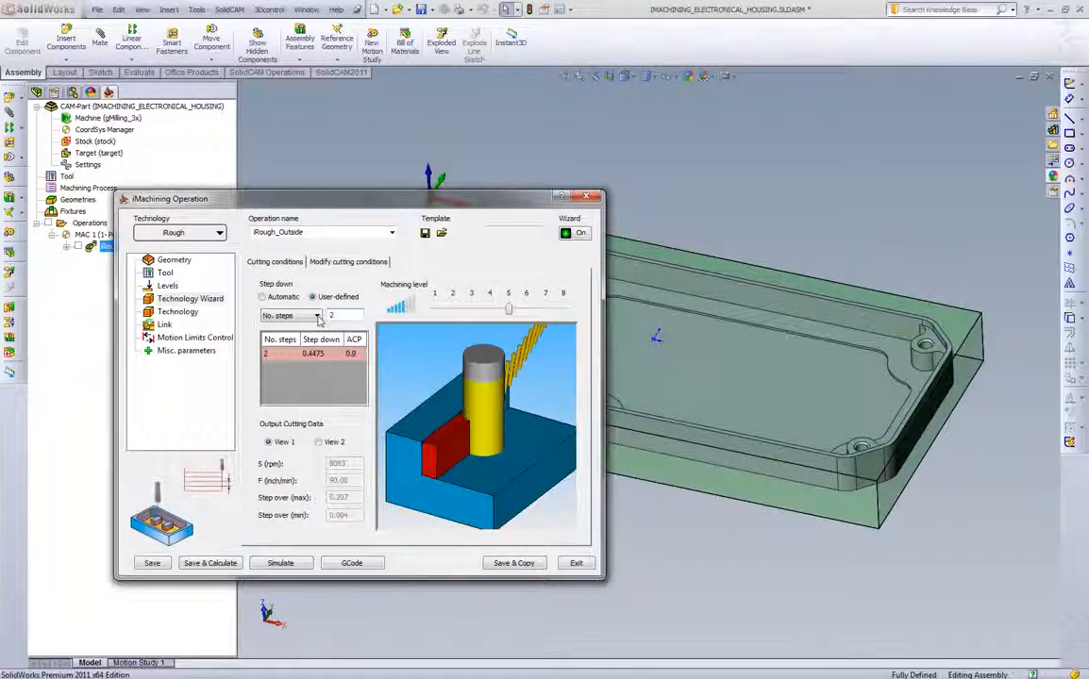
{"action": "double_click", "coordinate": [339, 315]}
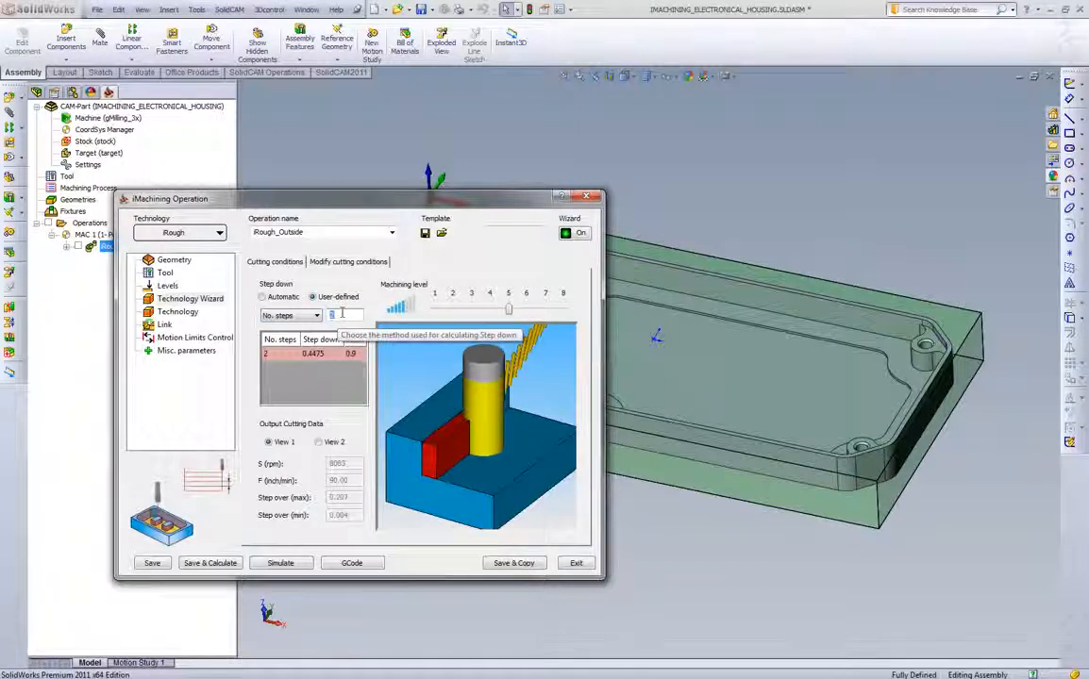
{"action": "type", "text": "1"}
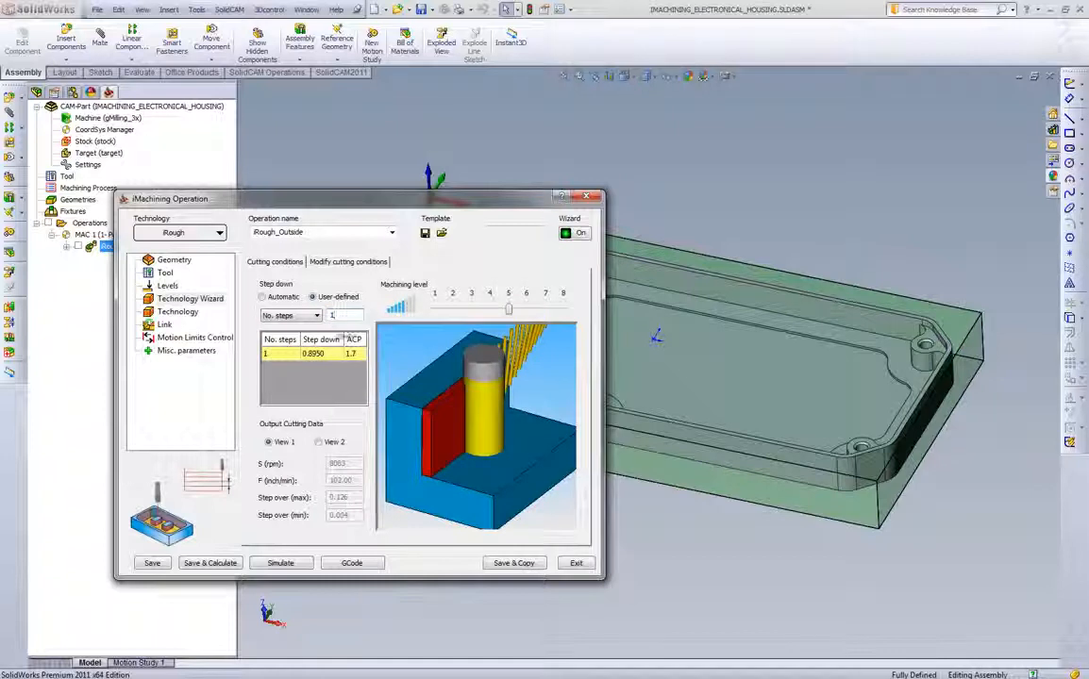
{"action": "double_click", "coordinate": [339, 314]}
{"action": "type", "text": "2"}
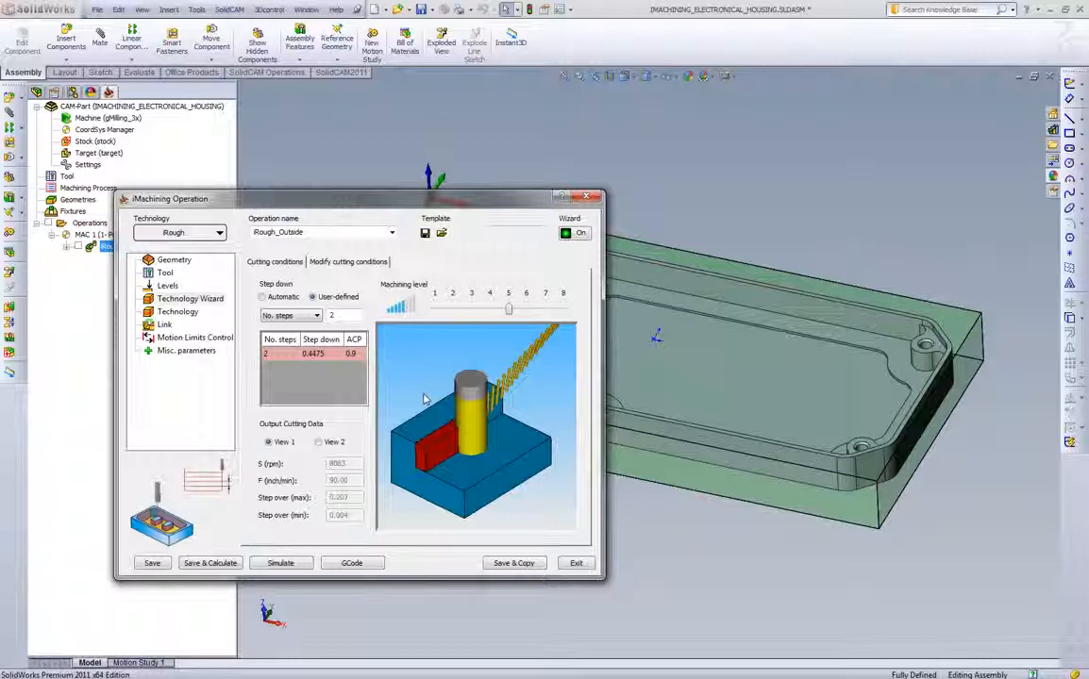
Try machining levels 8, 2 and 4 with the two-step depth, and set the level to 1.
{"action": "left_click_drag", "start_coordinate": [509, 309], "coordinate": [564, 312]}
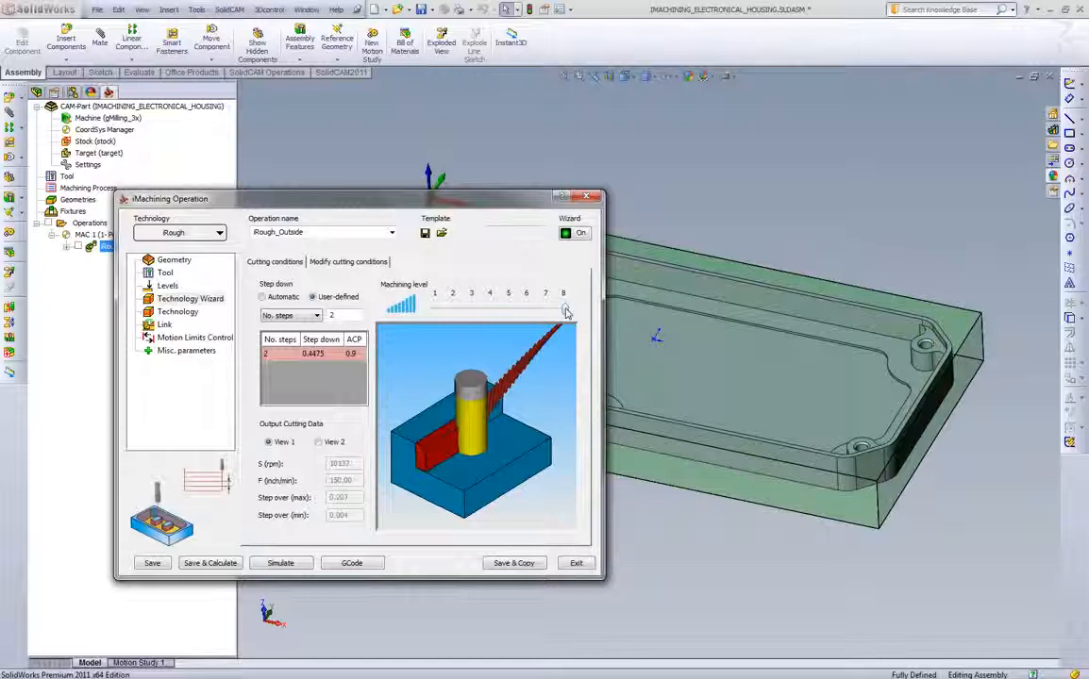
{"action": "left_click_drag", "start_coordinate": [566, 312], "coordinate": [451, 315]}
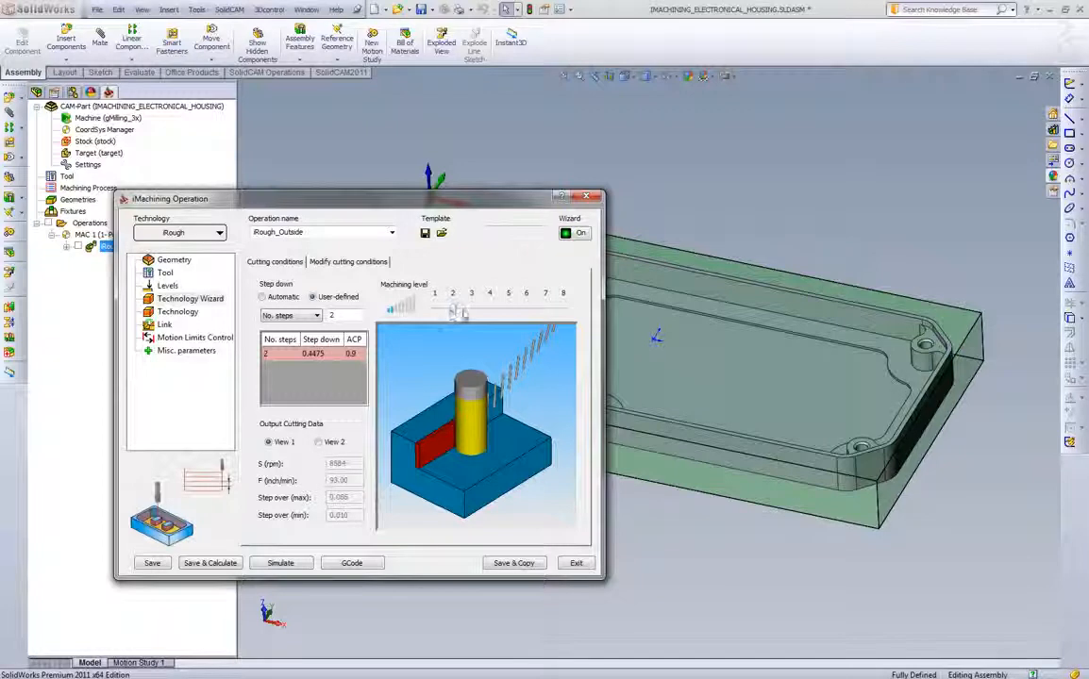
{"action": "left_click_drag", "start_coordinate": [451, 314], "coordinate": [489, 312]}
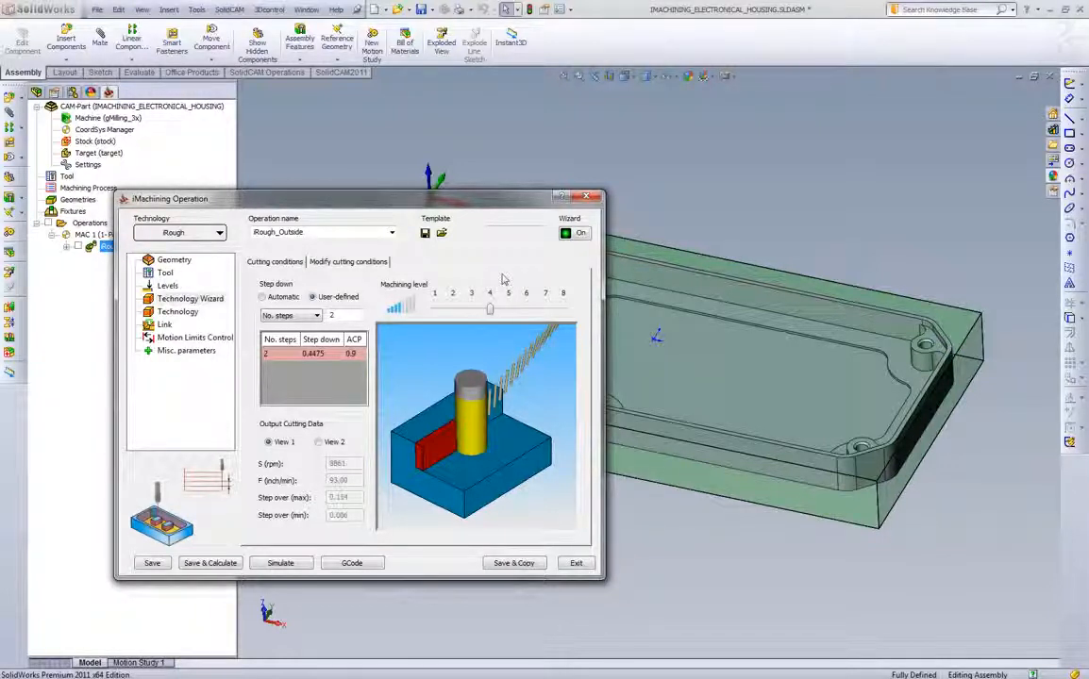
{"action": "left_click_drag", "start_coordinate": [488, 308], "coordinate": [433, 308]}
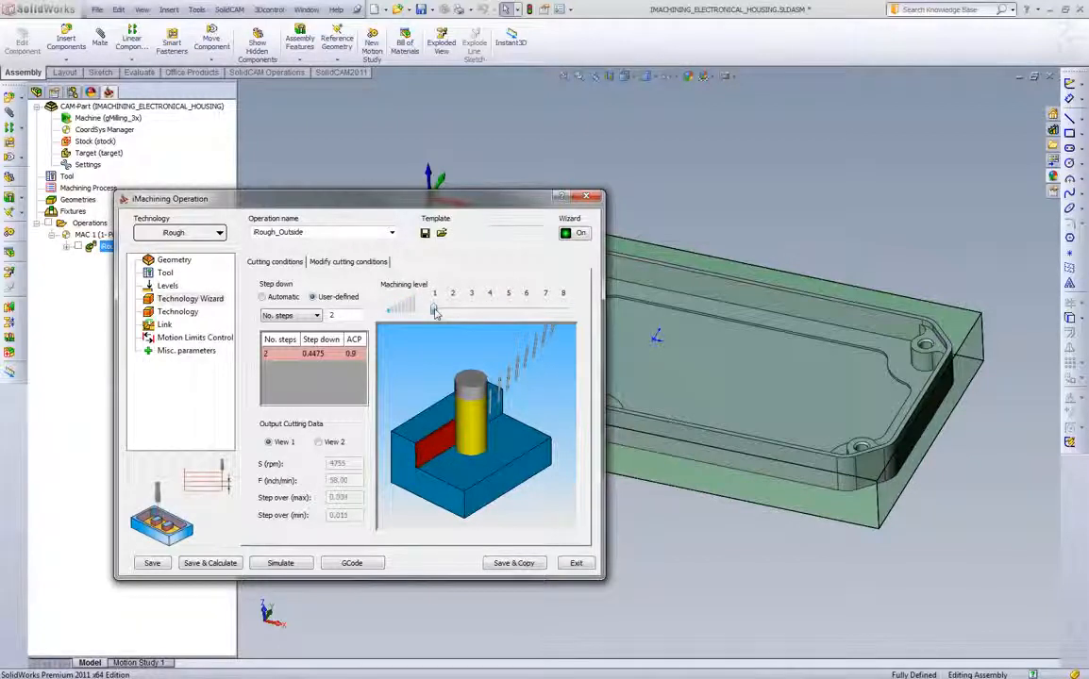